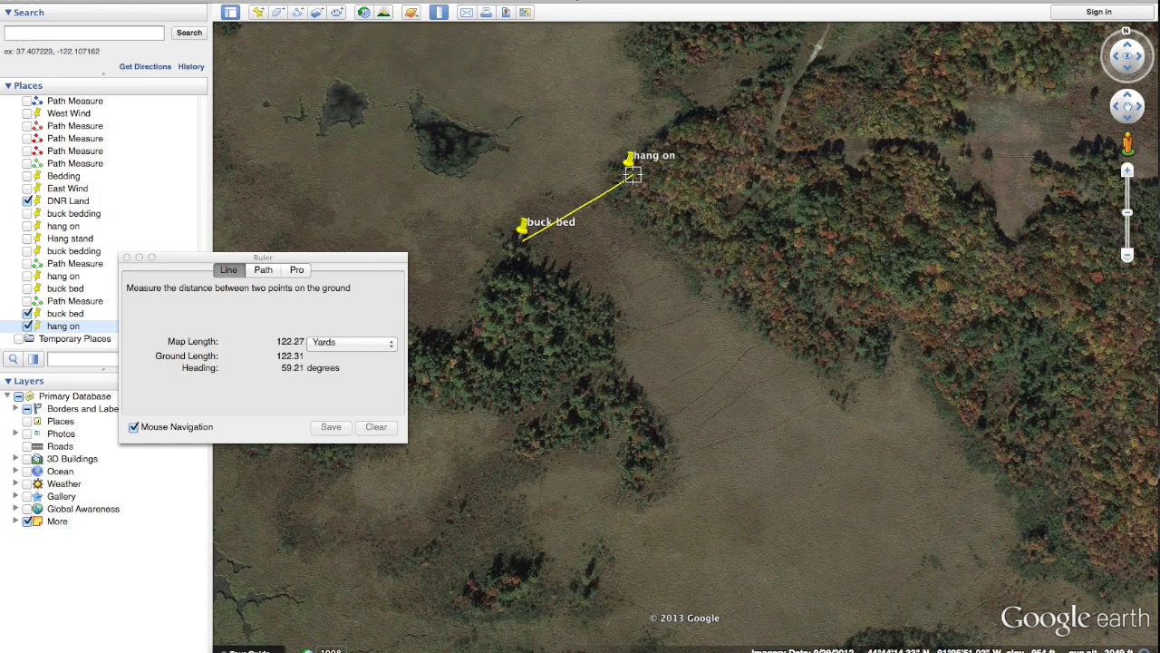
# Measure the straight-line distance in yards from the buck bed placemark to the hang on placemark and clear the measurement
pyautogui.click(629, 163)
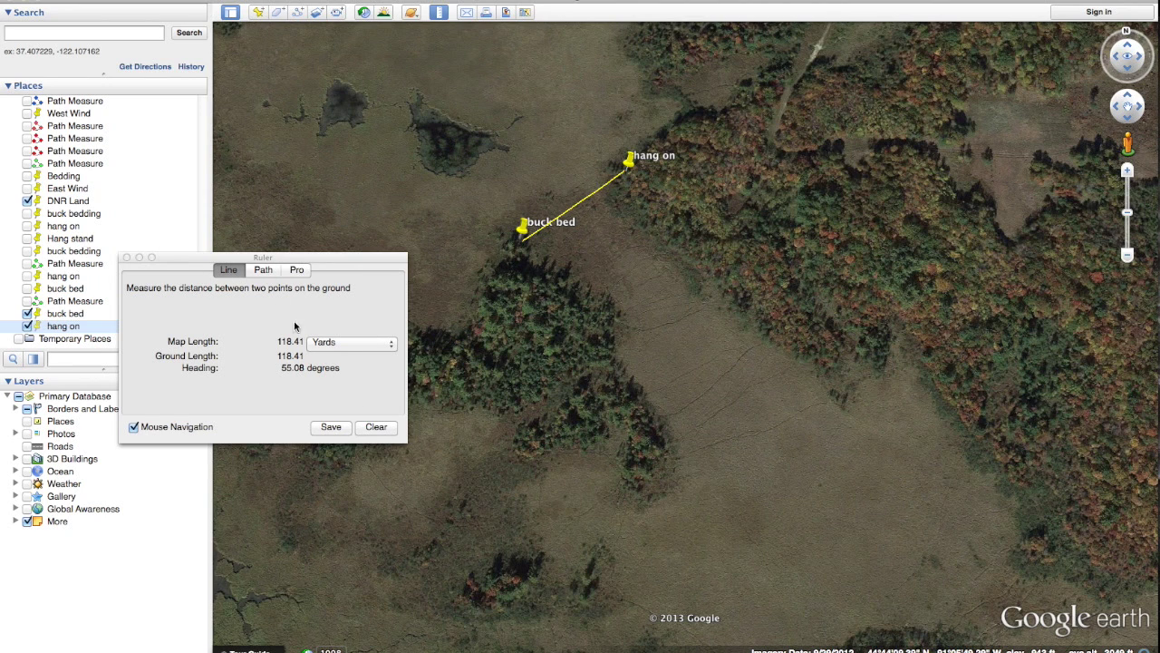
pyautogui.click(375, 427)
# Draw a two-point ruler path about 122 yards long from the buck bed placemark to the hang on placemark
pyautogui.click(269, 272)
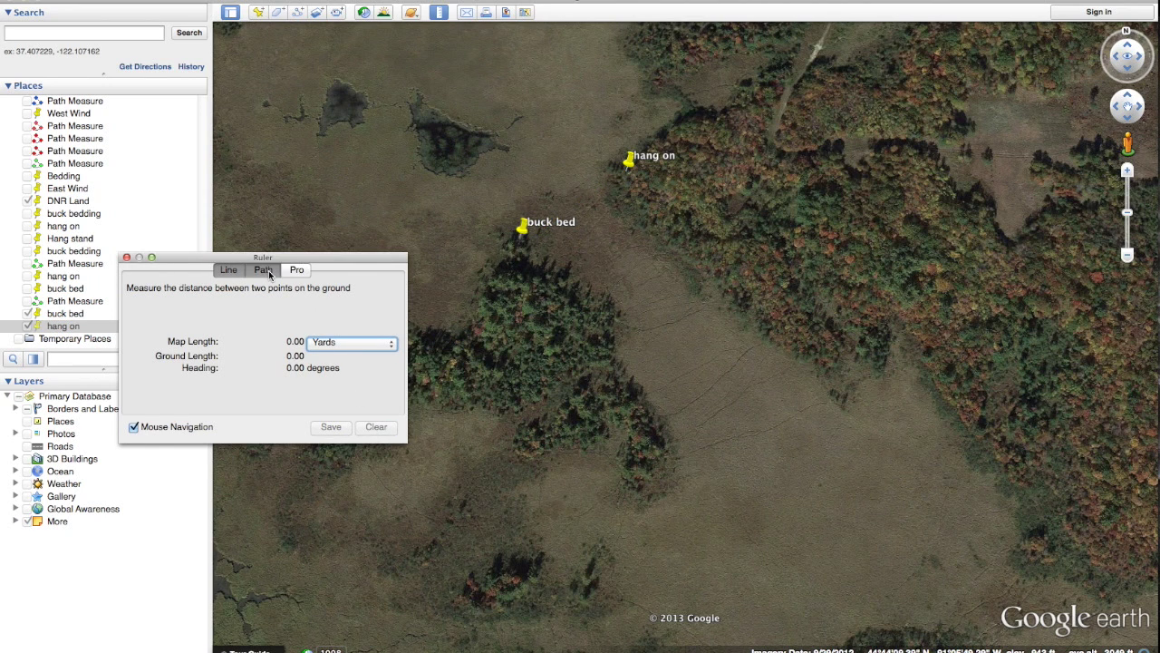
pyautogui.click(522, 239)
pyautogui.click(629, 178)
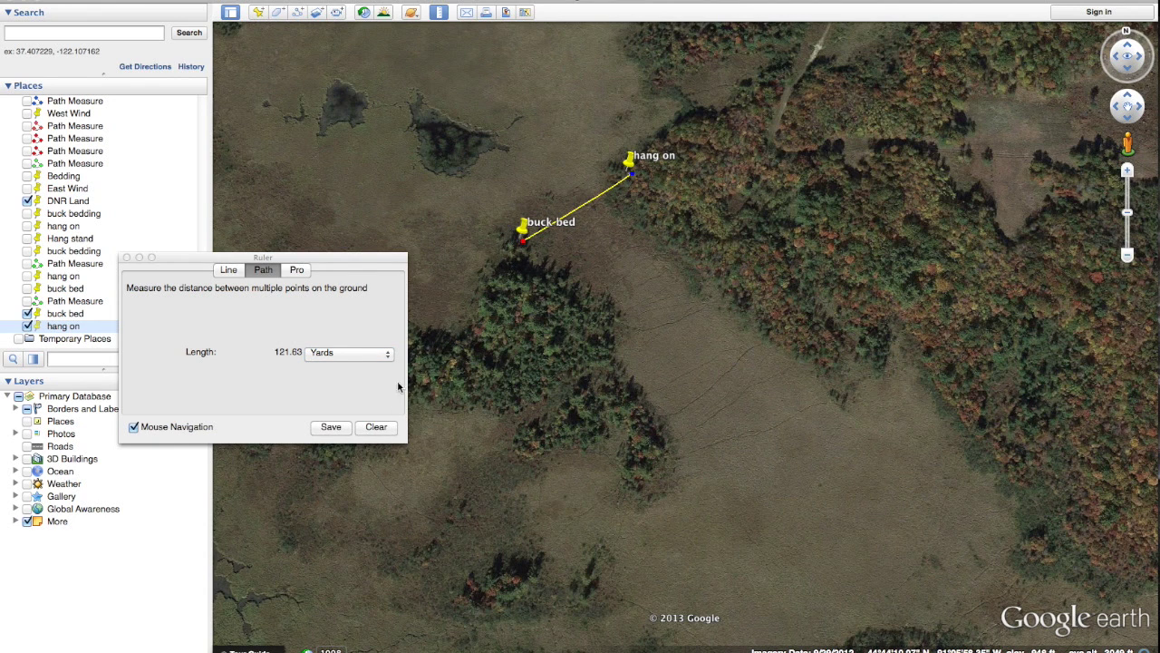
# Save the path between buck bed and hang on with a bright green line color
pyautogui.click(330, 427)
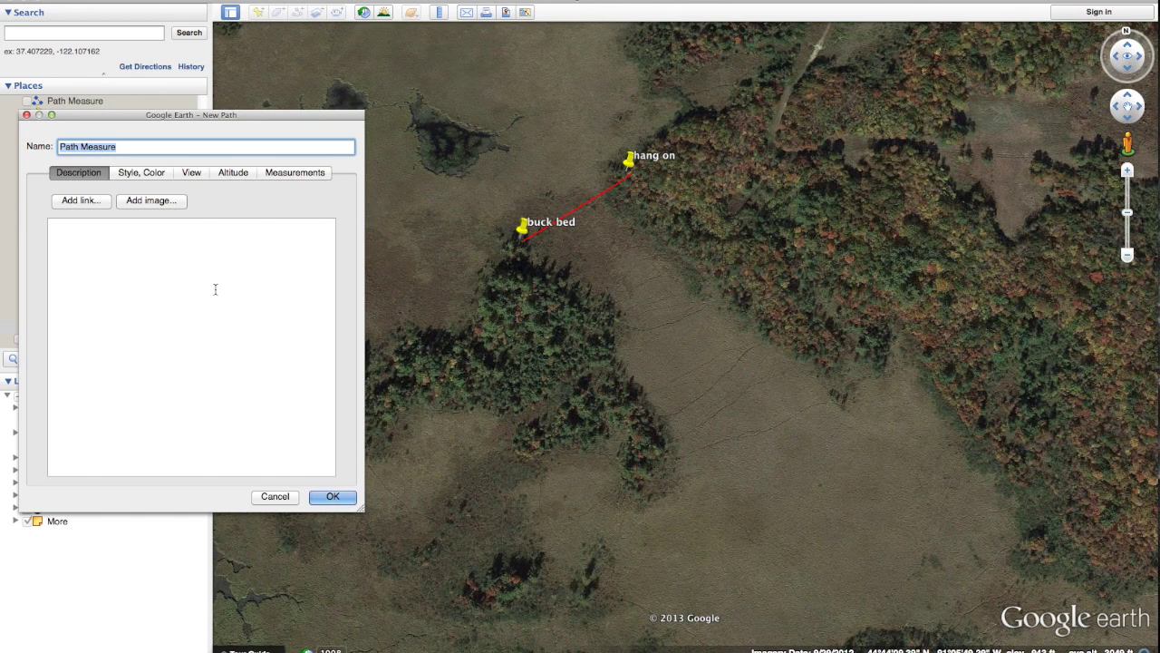
pyautogui.click(141, 174)
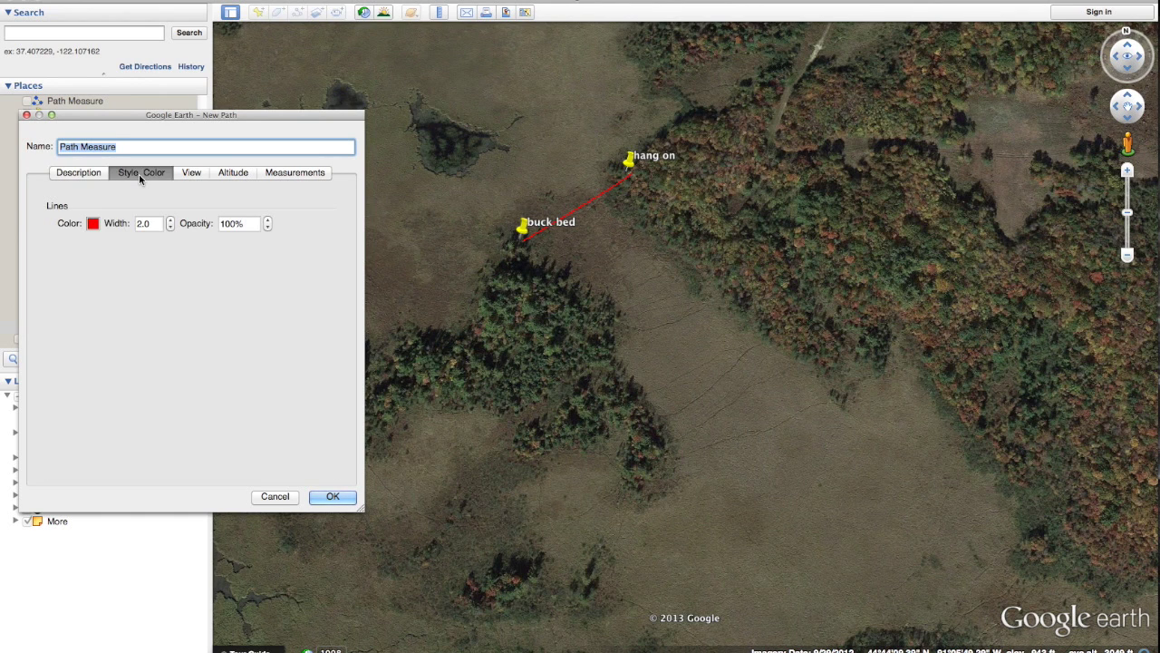
pyautogui.click(92, 223)
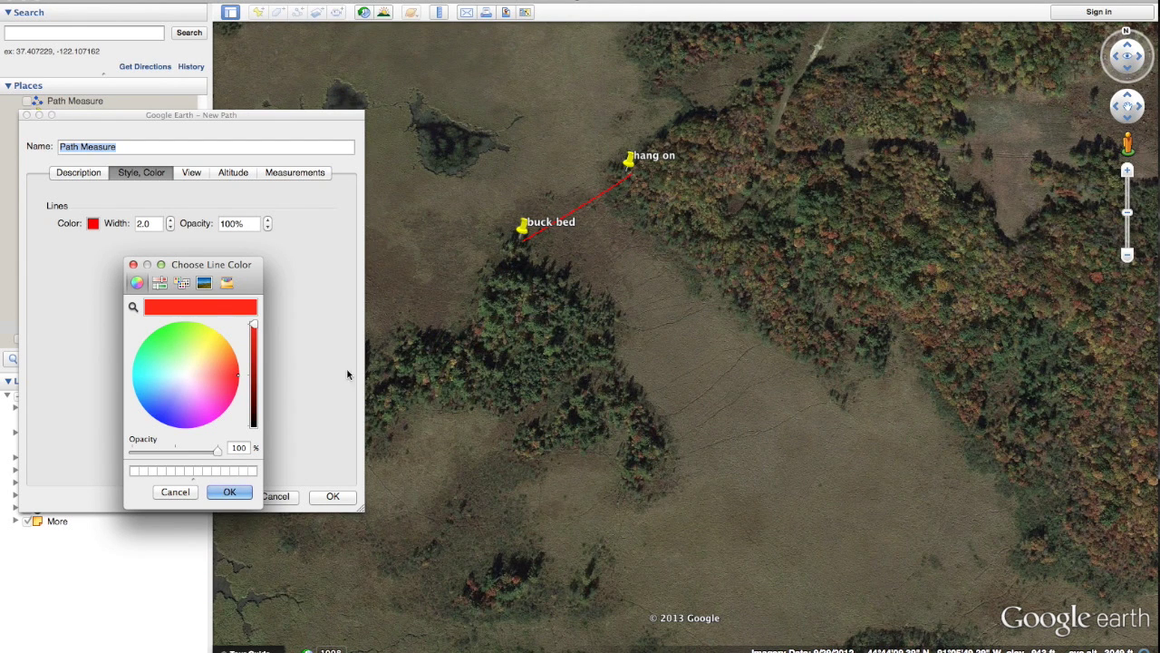
pyautogui.click(158, 334)
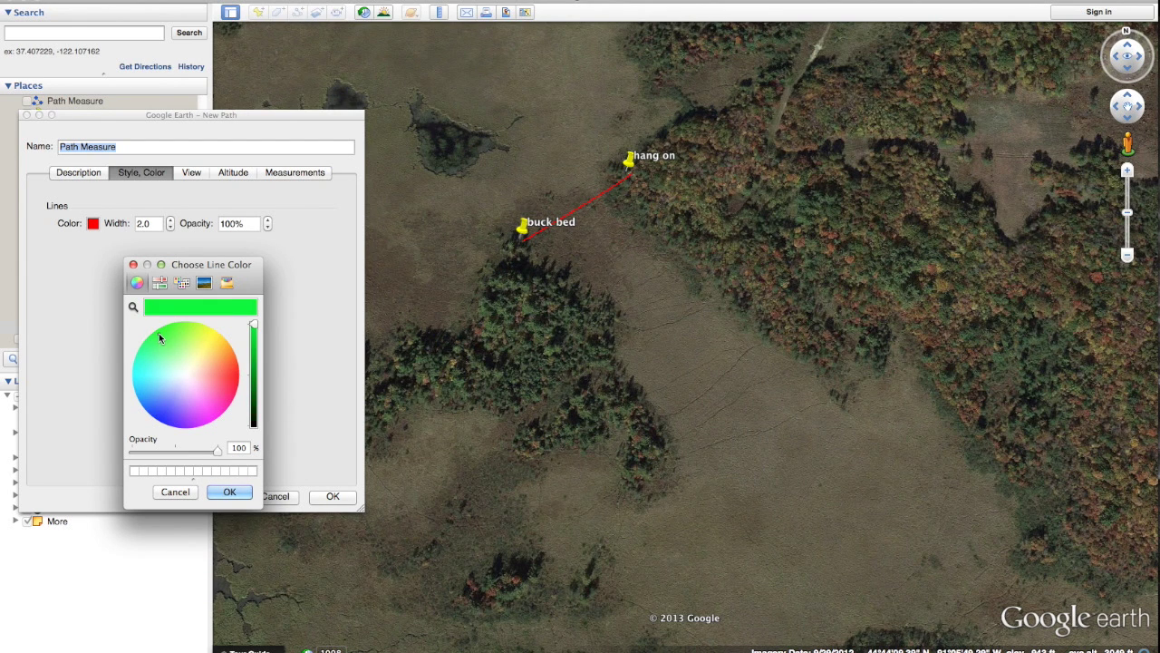
pyautogui.click(230, 491)
pyautogui.click(332, 495)
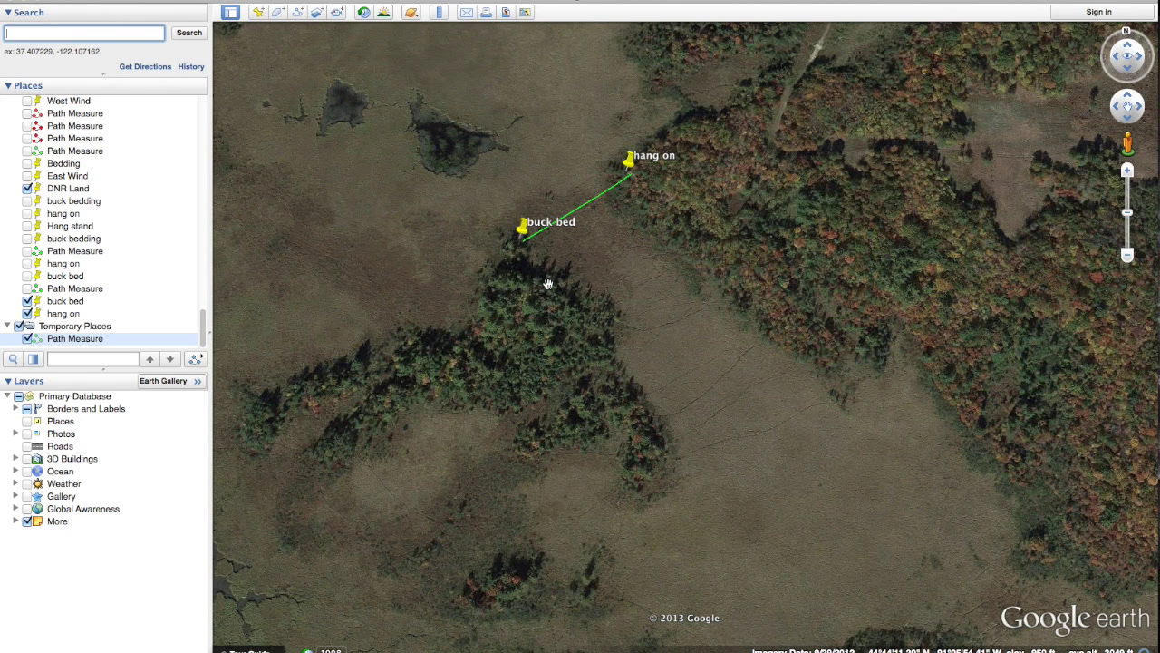
# Outline the tree cluster just south of the buck bed placemark with a closed multi-point ruler path
pyautogui.click(438, 12)
pyautogui.moveTo(561, 250); pyautogui.dragTo(216, 145)
pyautogui.click(509, 260)
pyautogui.click(563, 276)
pyautogui.click(591, 334)
pyautogui.click(557, 364)
pyautogui.click(513, 353)
pyautogui.click(479, 329)
pyautogui.click(480, 288)
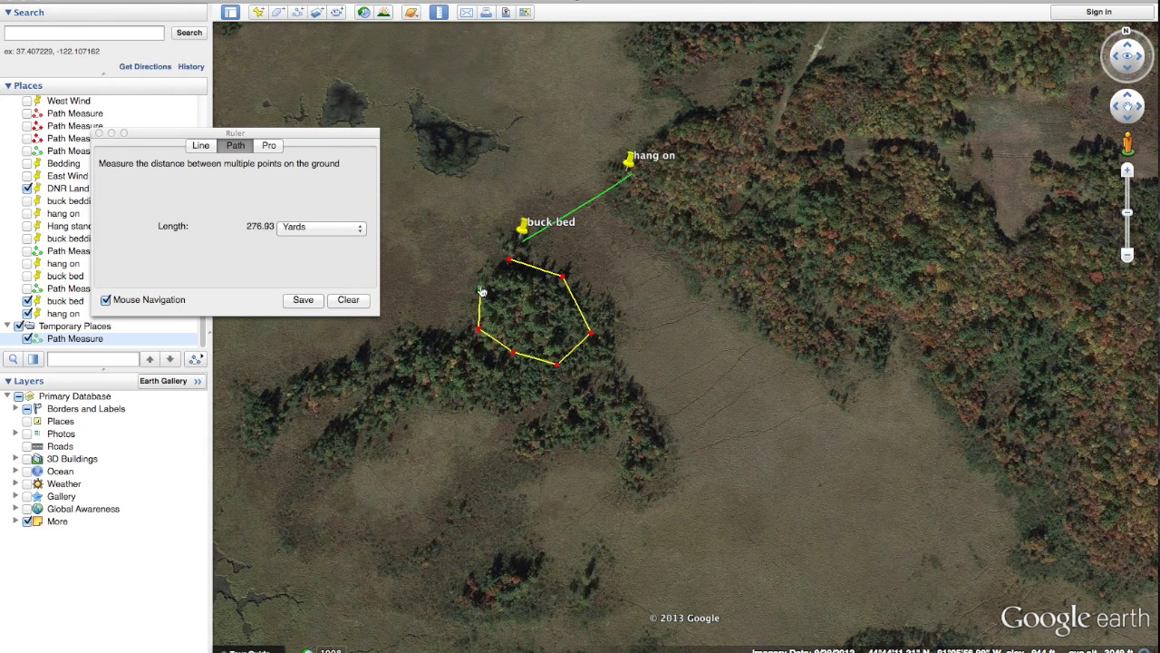
pyautogui.click(497, 268)
pyautogui.click(508, 263)
pyautogui.moveTo(509, 262)
pyautogui.mouseDown()
pyautogui.moveTo(496, 269)
pyautogui.moveTo(508, 262)
pyautogui.mouseUp()
# Save the tree cluster outline as a path named "doe bedding" with a blue line color
pyautogui.click(303, 300)
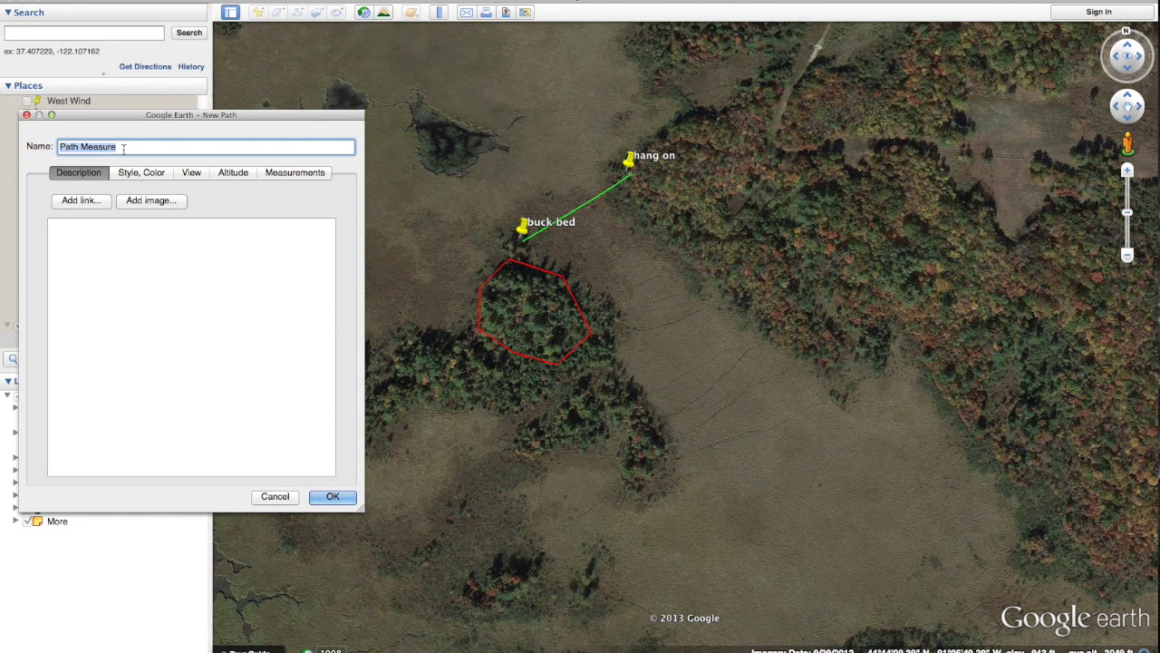
pyautogui.write('doe bedding')
pyautogui.click(143, 173)
pyautogui.click(94, 224)
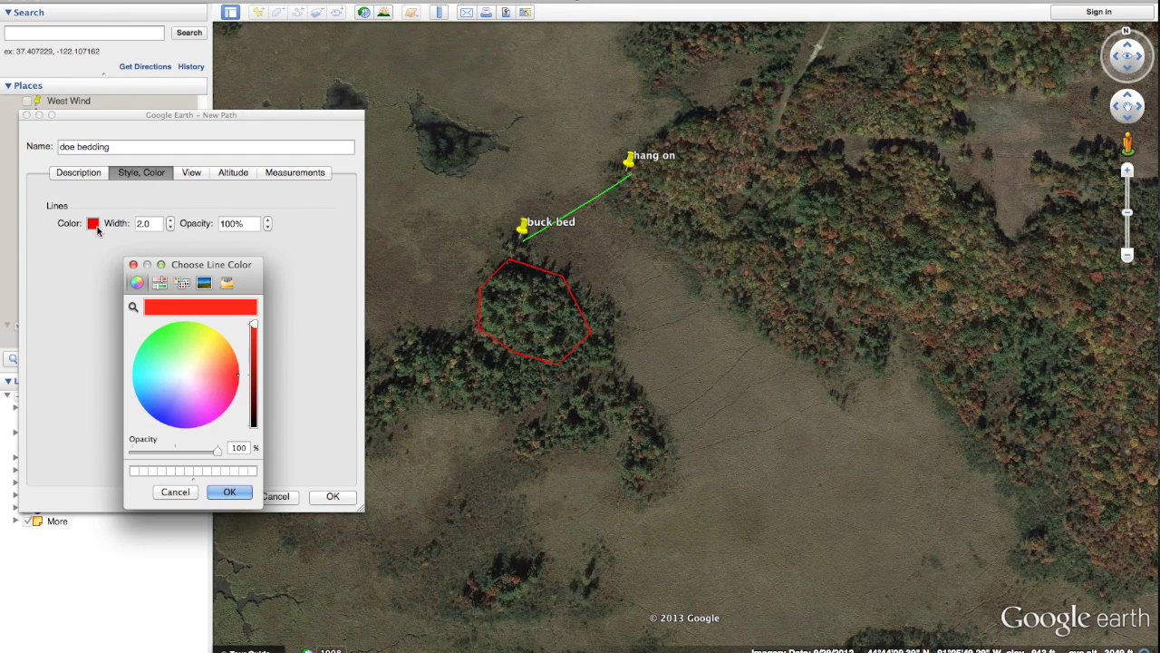
pyautogui.click(163, 406)
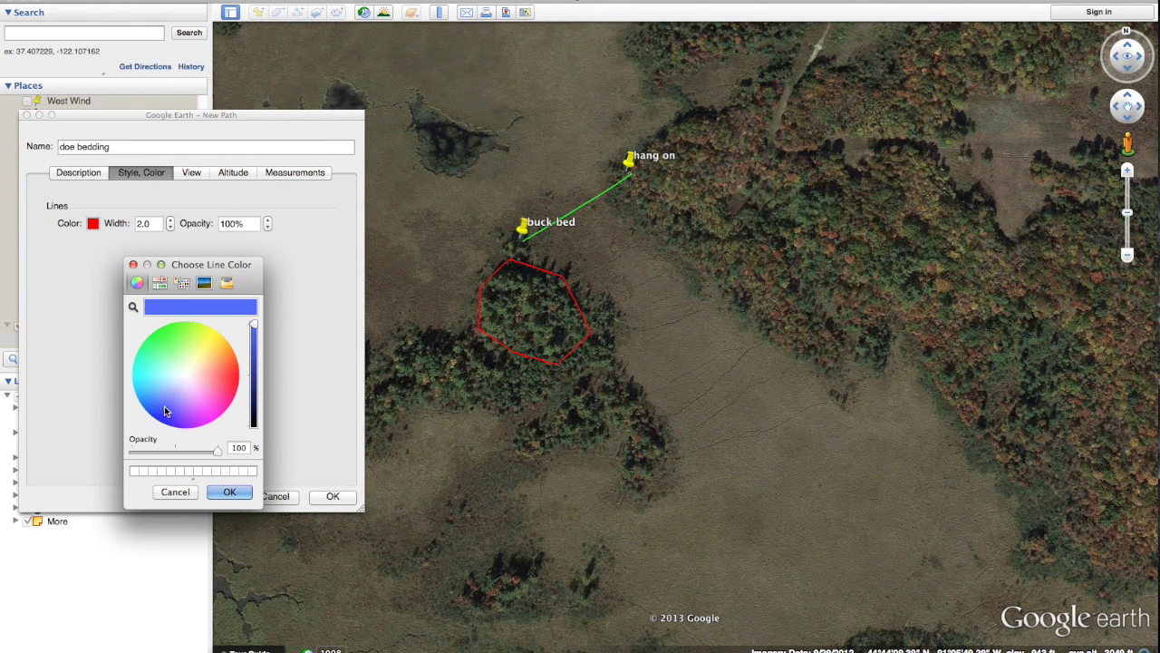
pyautogui.click(229, 491)
pyautogui.click(331, 496)
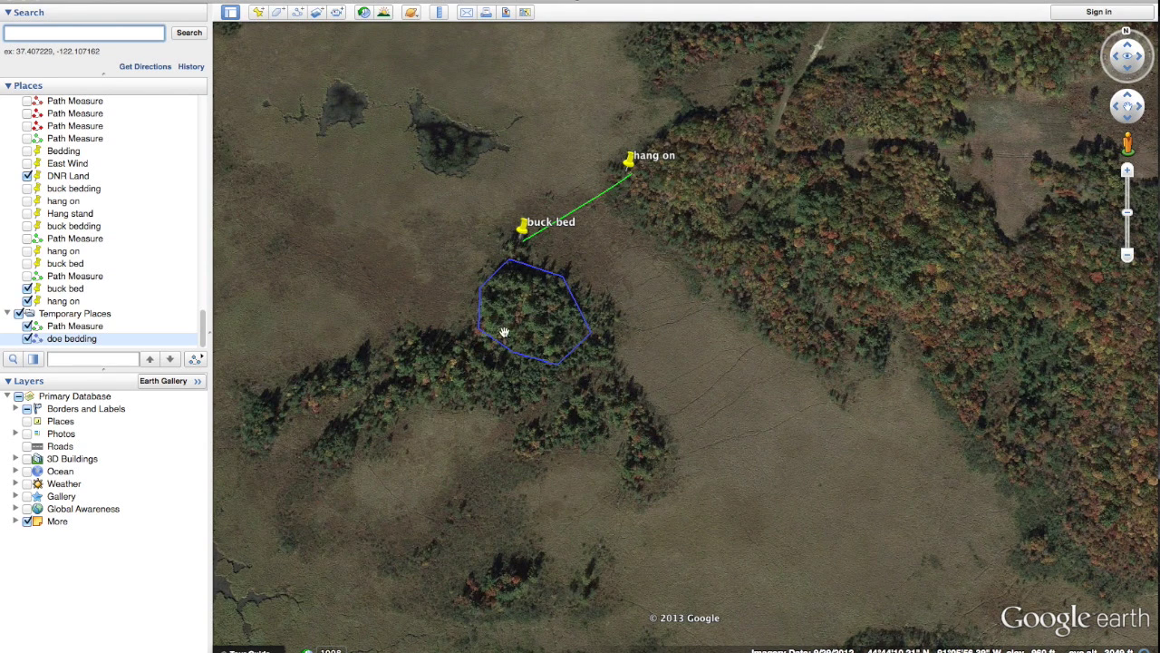
# Add a placemark named "doe bedding" inside the blue outline around the tree cluster
pyautogui.click(258, 11)
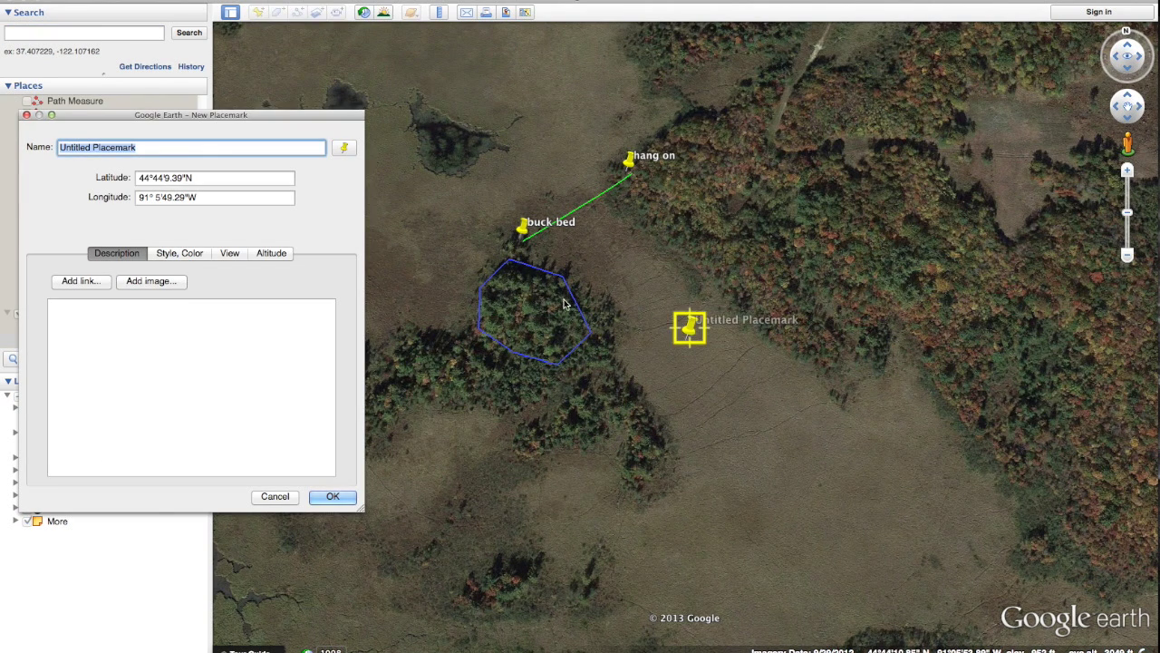
pyautogui.moveTo(689, 321); pyautogui.dragTo(520, 319)
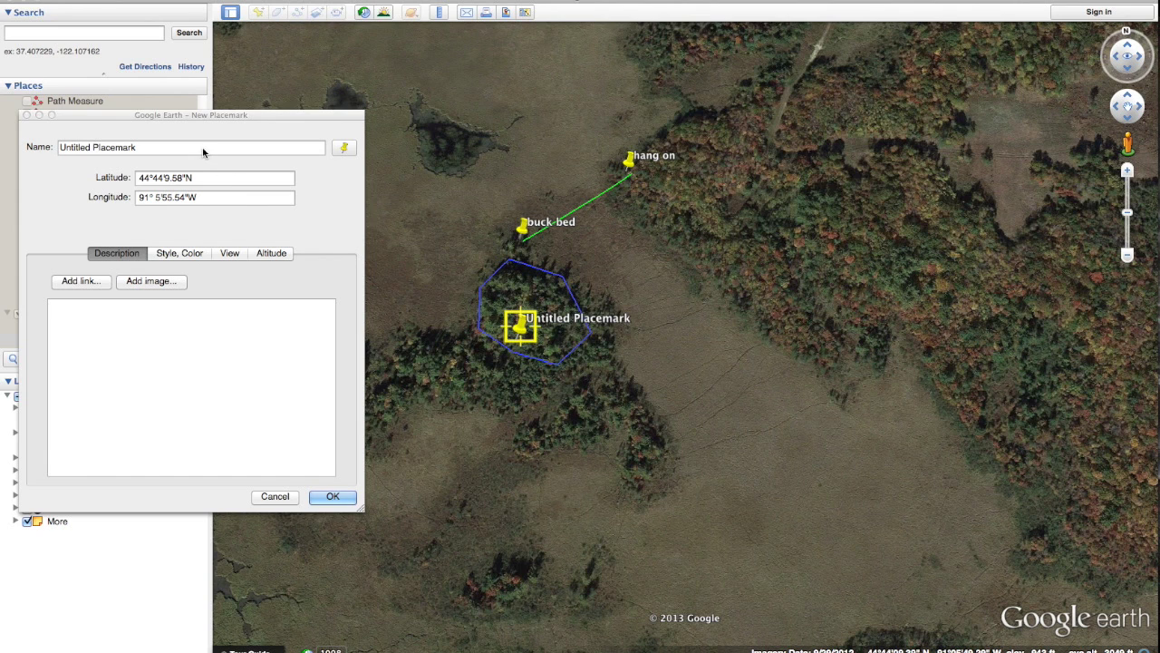
pyautogui.write('doe bo')
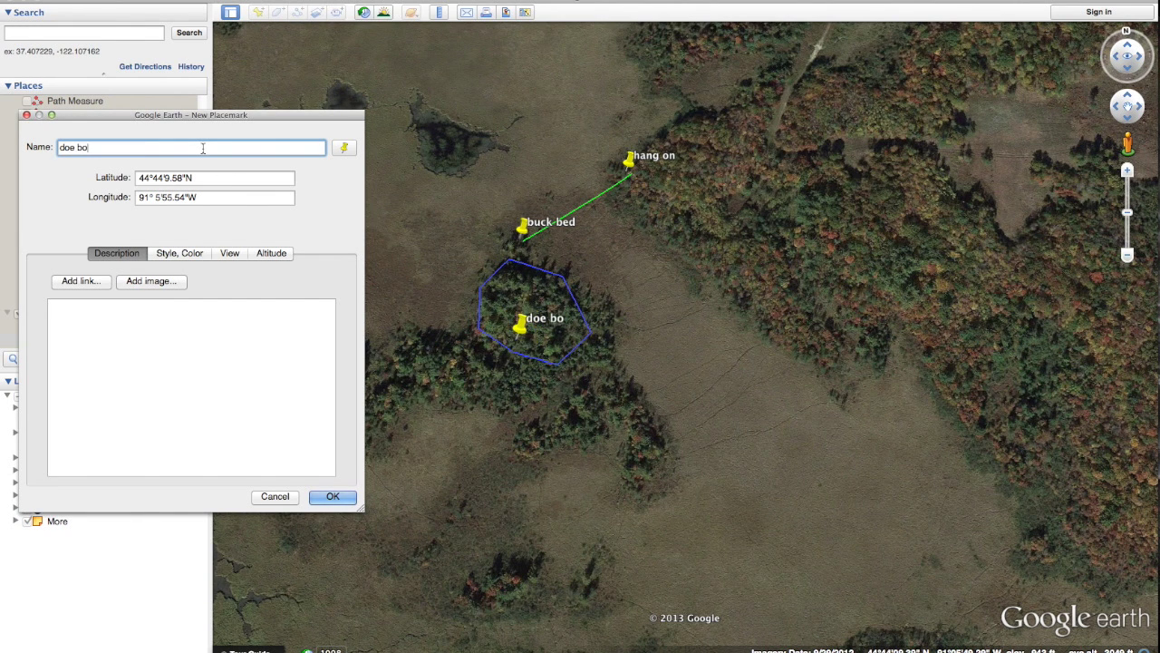
pyautogui.press('BackSpace')
pyautogui.write('edding')
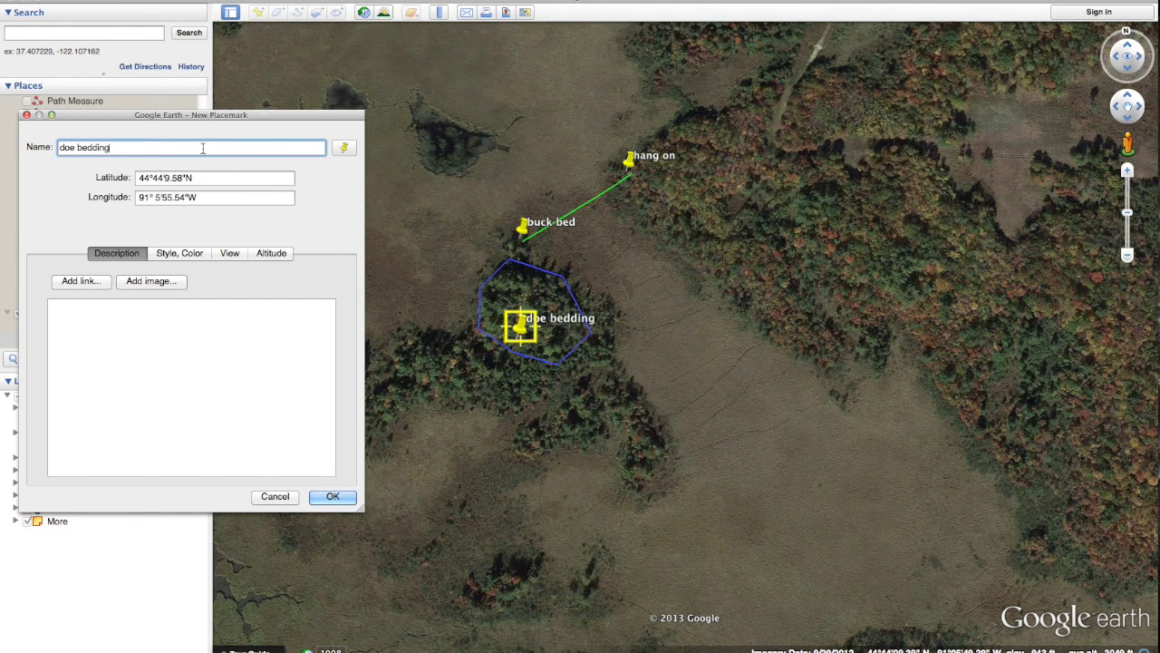
pyautogui.press('Return')
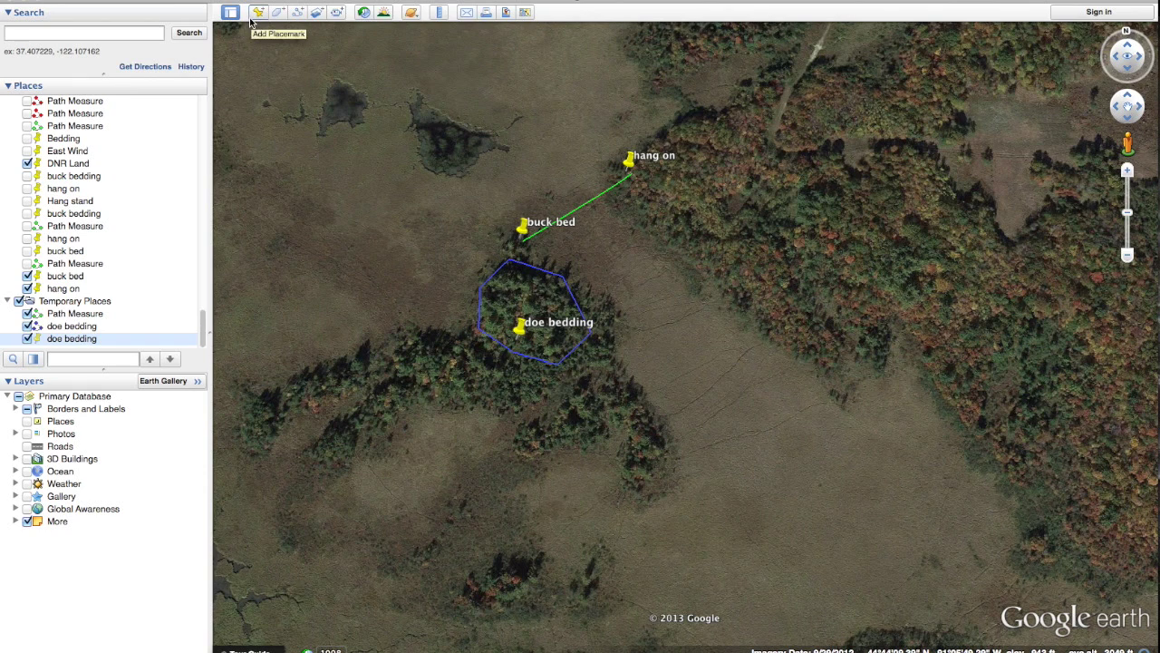
# View historical imagery of the area for 11/8/2010 and 9/8/2008, and return to the 9/29/2012 imagery
pyautogui.click(366, 14)
pyautogui.moveTo(418, 54); pyautogui.dragTo(396, 54)
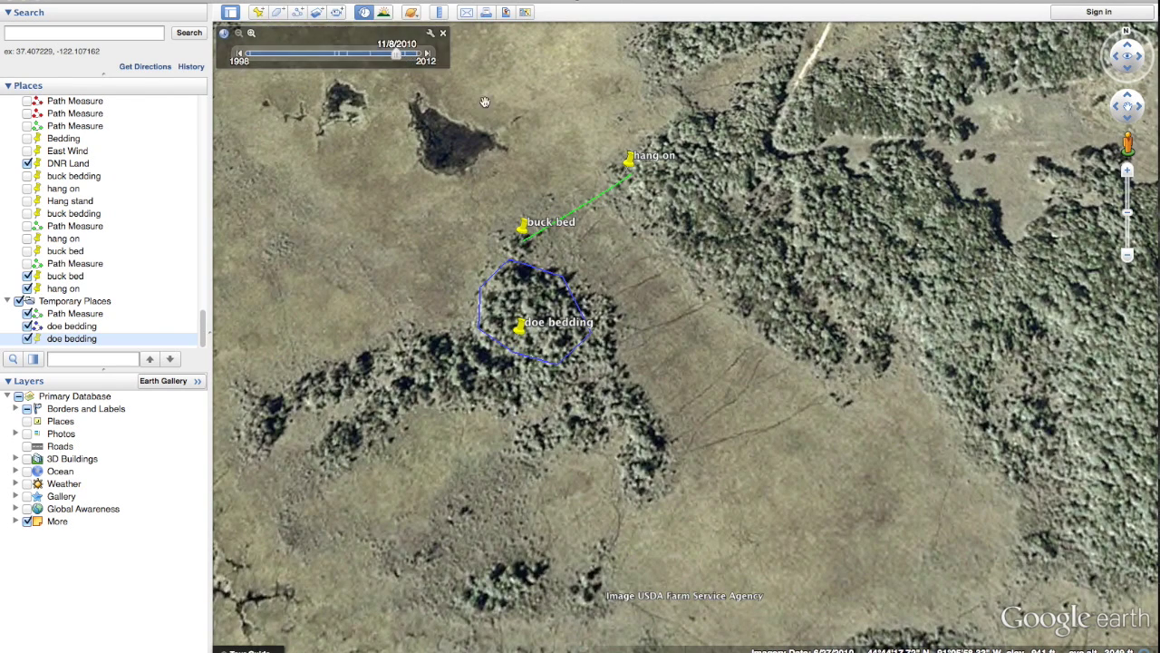
pyautogui.moveTo(396, 55); pyautogui.dragTo(373, 55)
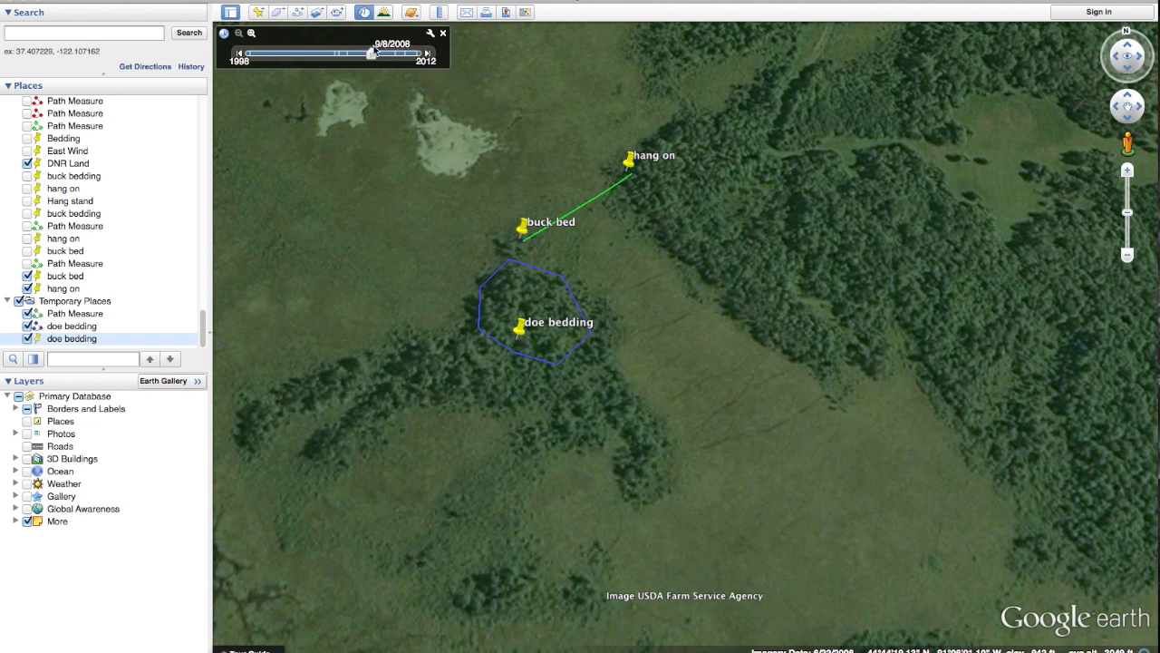
pyautogui.moveTo(371, 54); pyautogui.dragTo(419, 55)
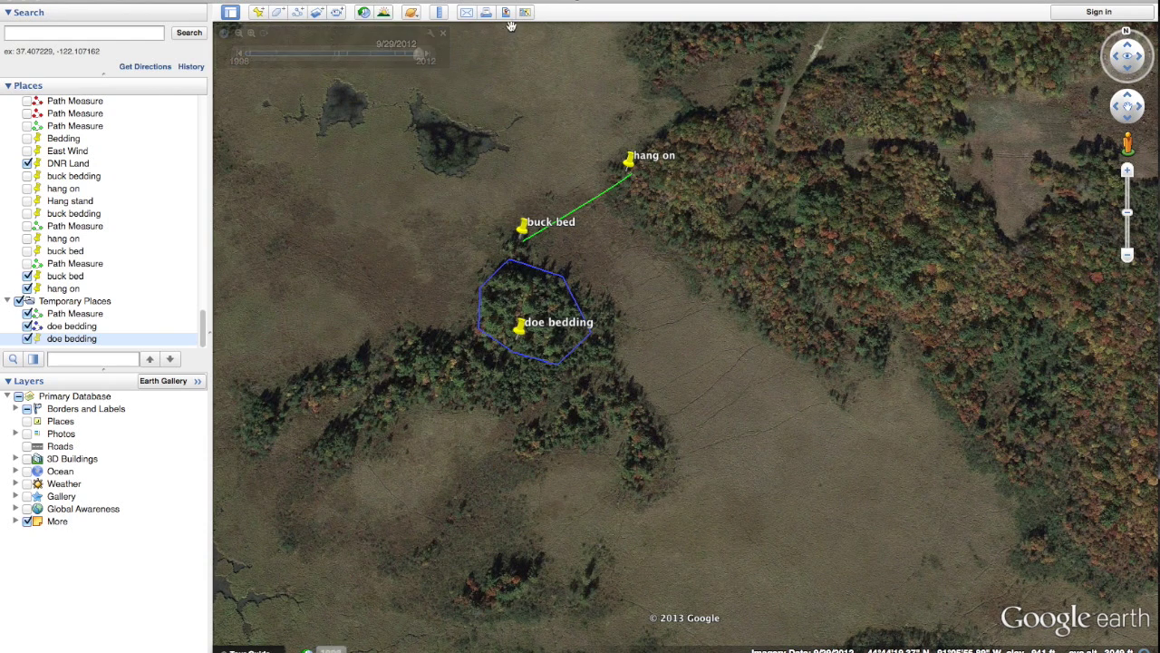
# Review the email attachment options for sharing the map and dismiss them without sending
pyautogui.click(466, 12)
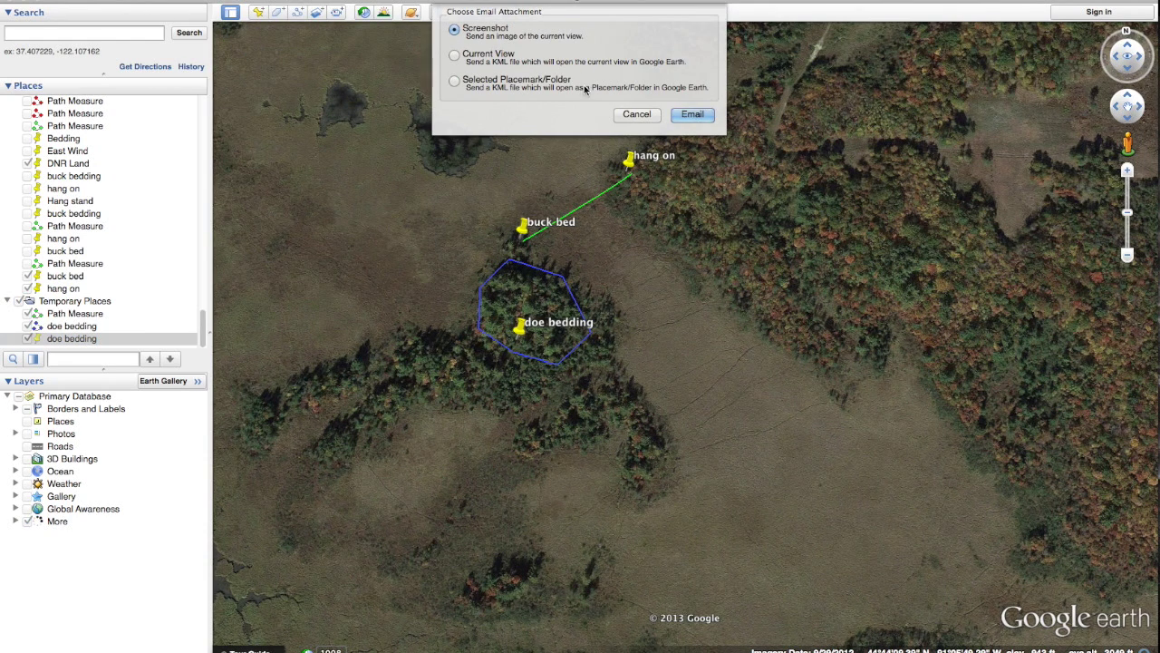
pyautogui.click(636, 115)
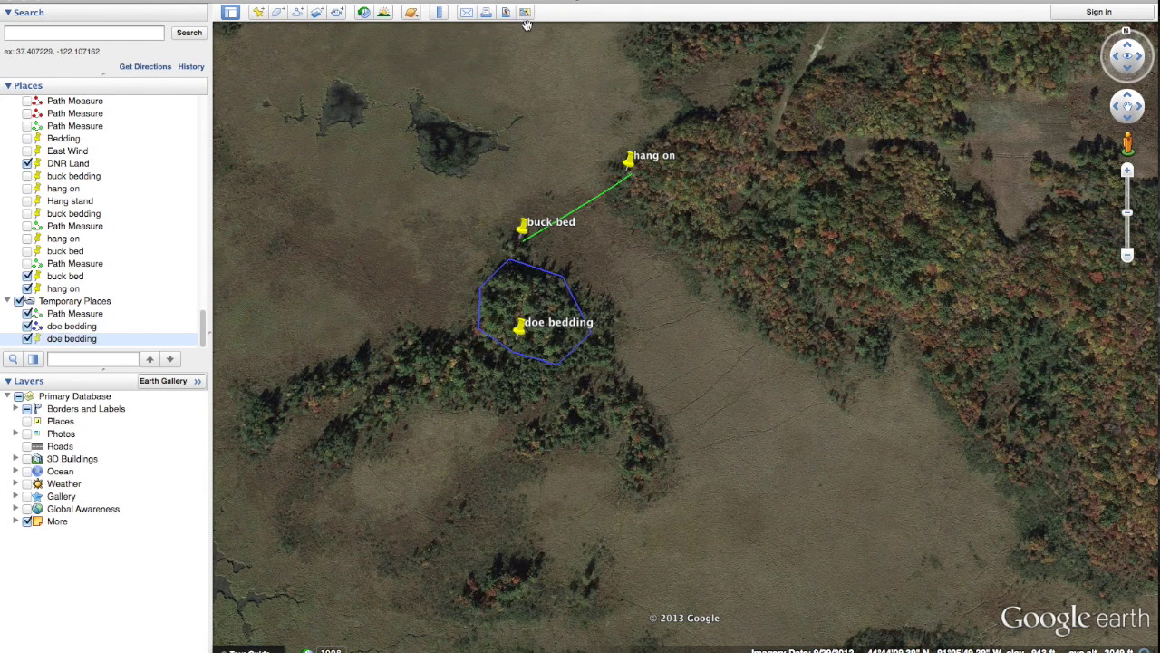
# Save the current map view as an image named "pic" in Documents
pyautogui.click(506, 12)
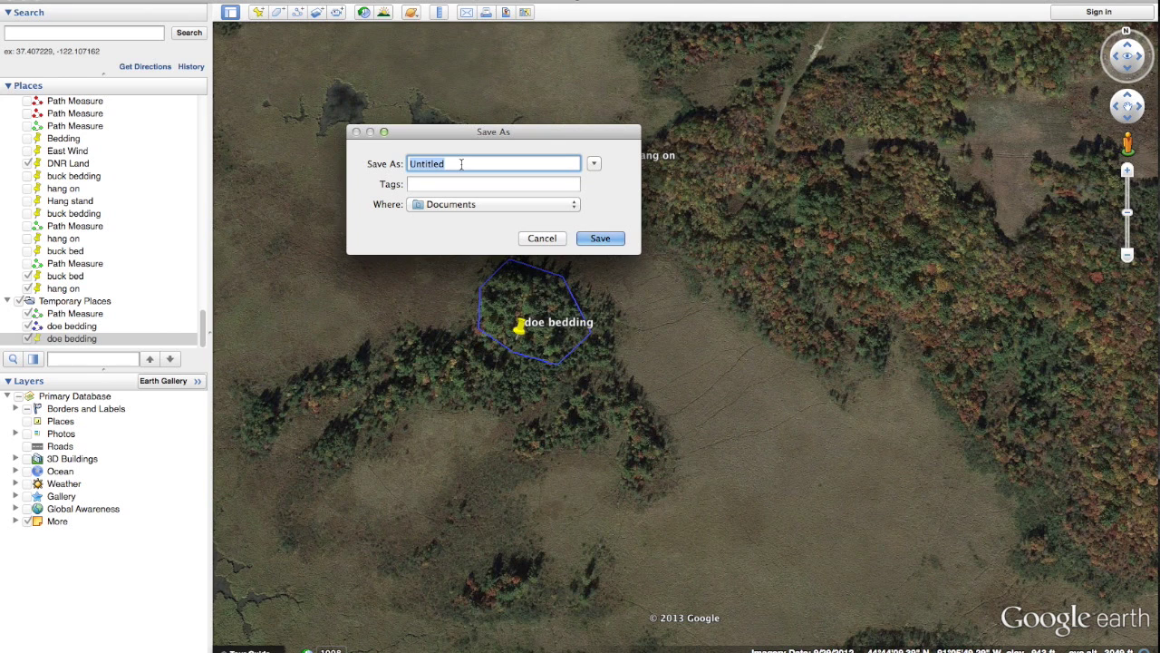
pyautogui.write('pic')
pyautogui.click(614, 240)
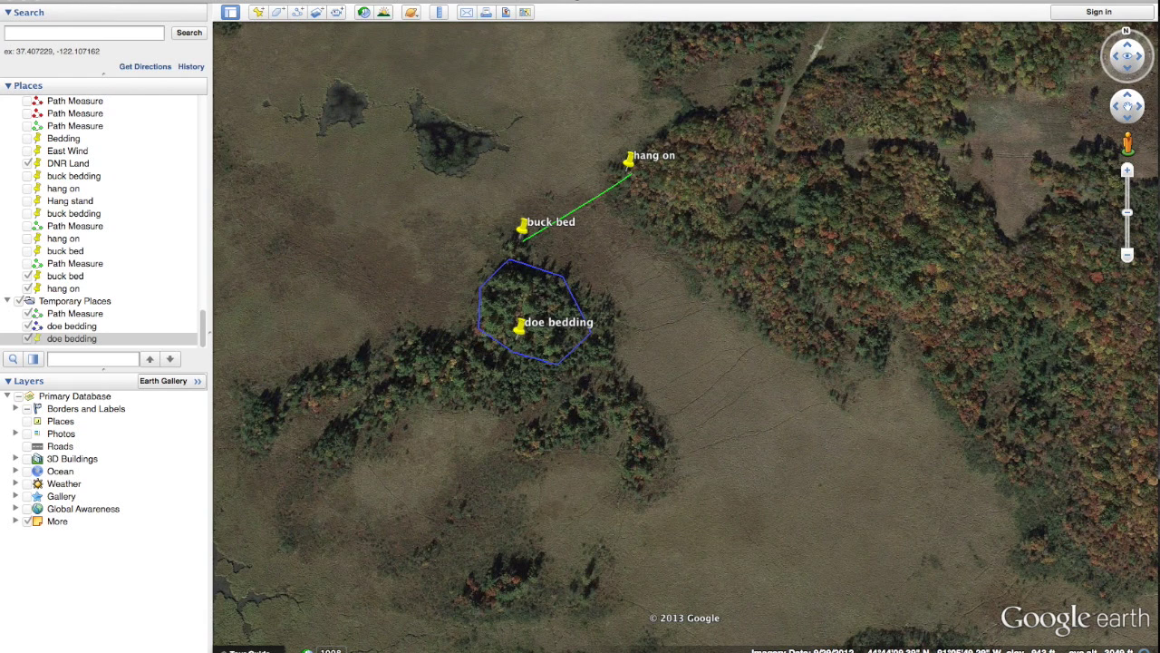
# Hide the sidebar to enlarge the map view and show it again
pyautogui.click(231, 14)
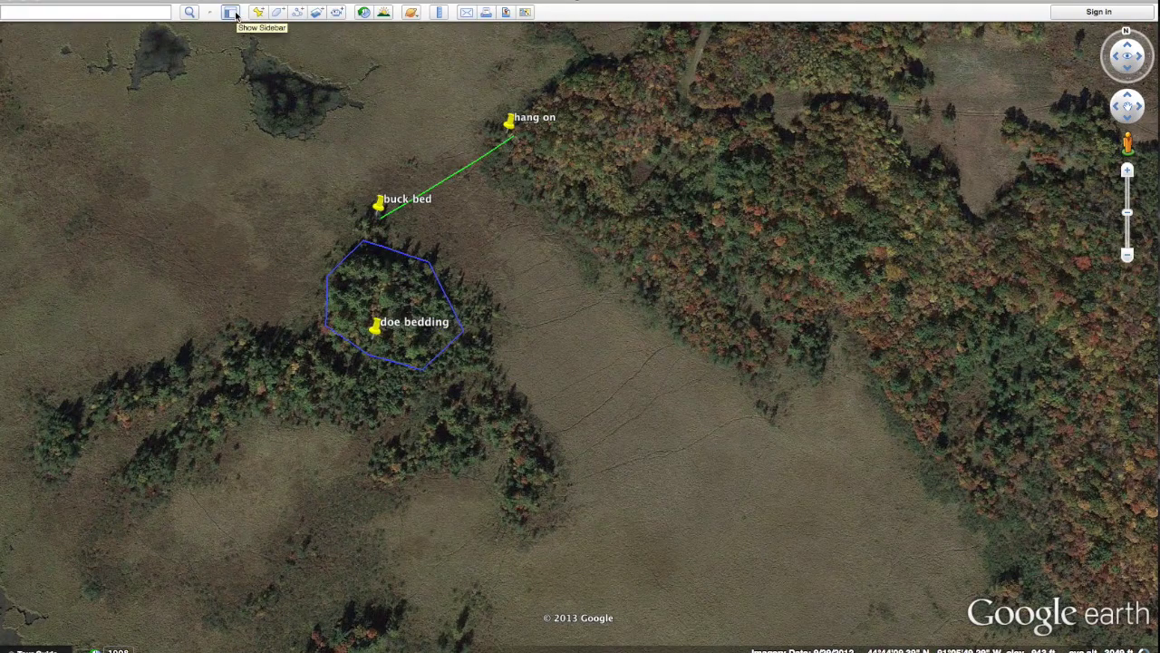
pyautogui.click(231, 14)
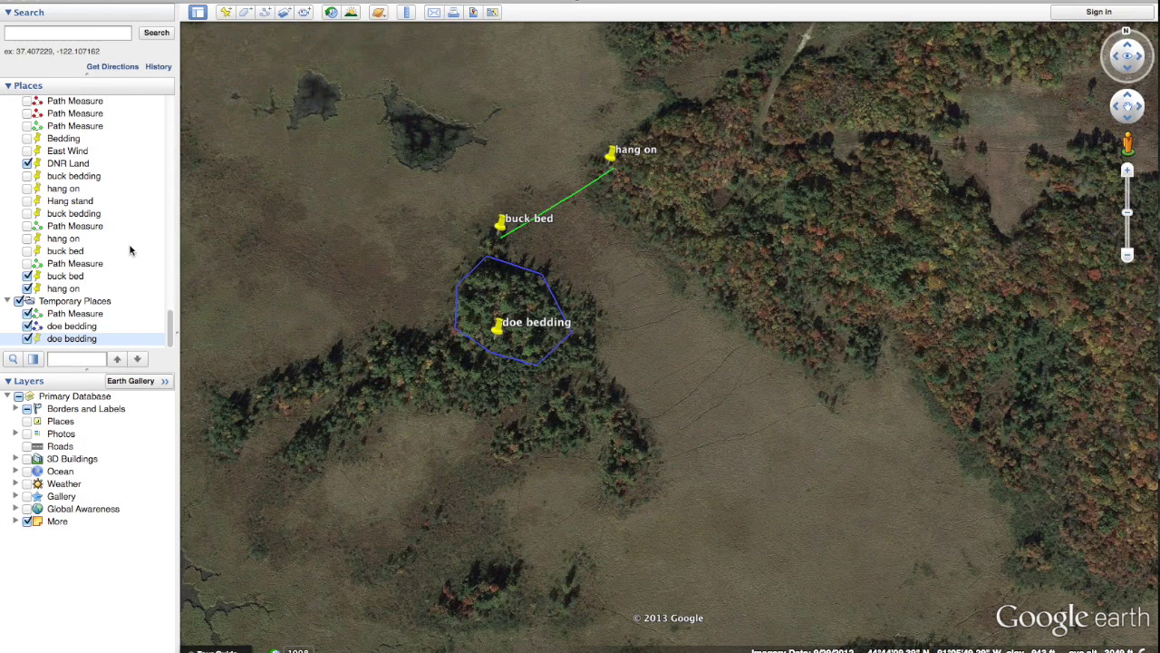
pyautogui.click(157, 305)
pyautogui.moveTo(170, 329)
pyautogui.mouseDown()
pyautogui.moveTo(172, 104)
pyautogui.moveTo(161, 340)
pyautogui.mouseUp()
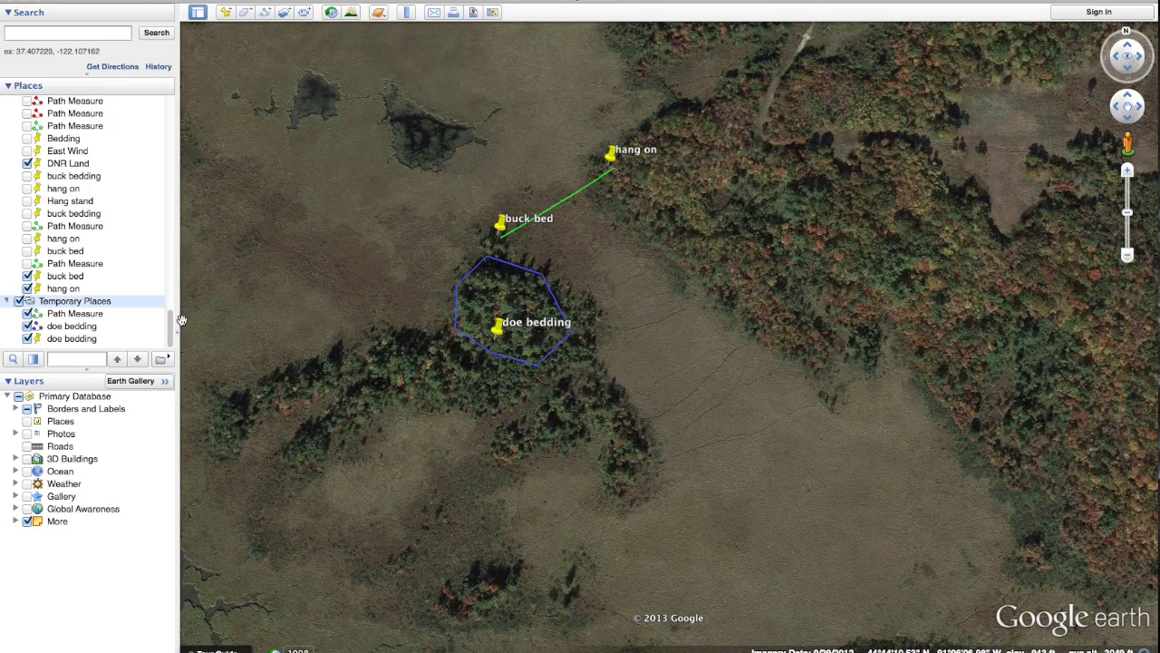
# Turn off the More layer to remove its overlays from the regional map view
pyautogui.scroll(-5, 482, 352)
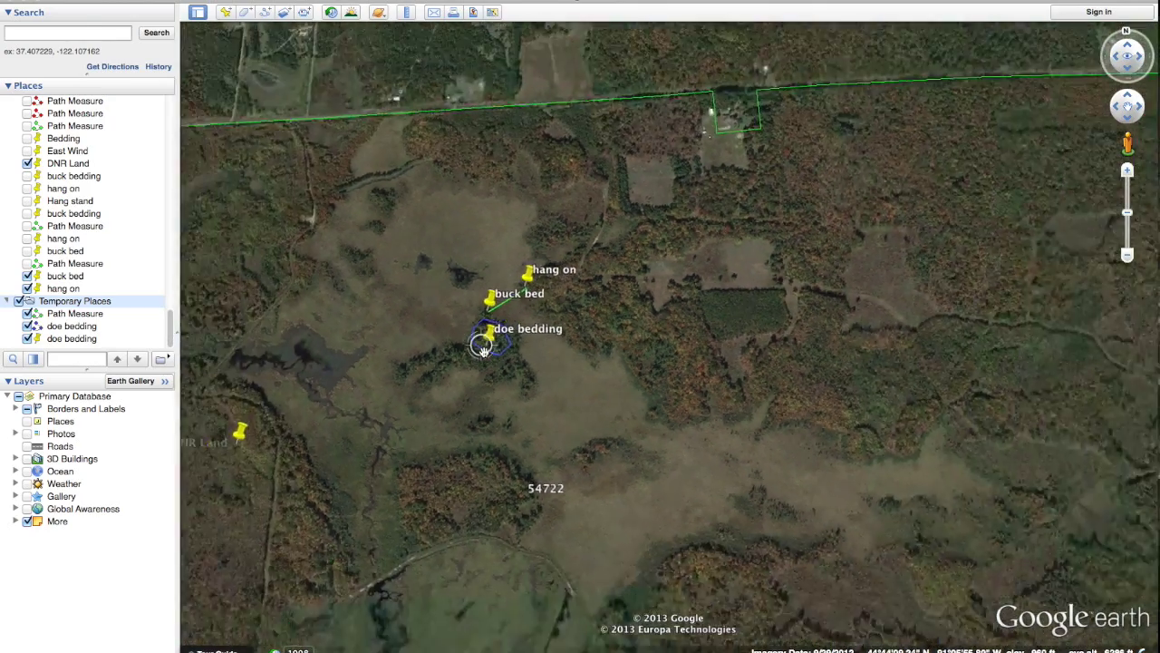
pyautogui.scroll(-5, 482, 352)
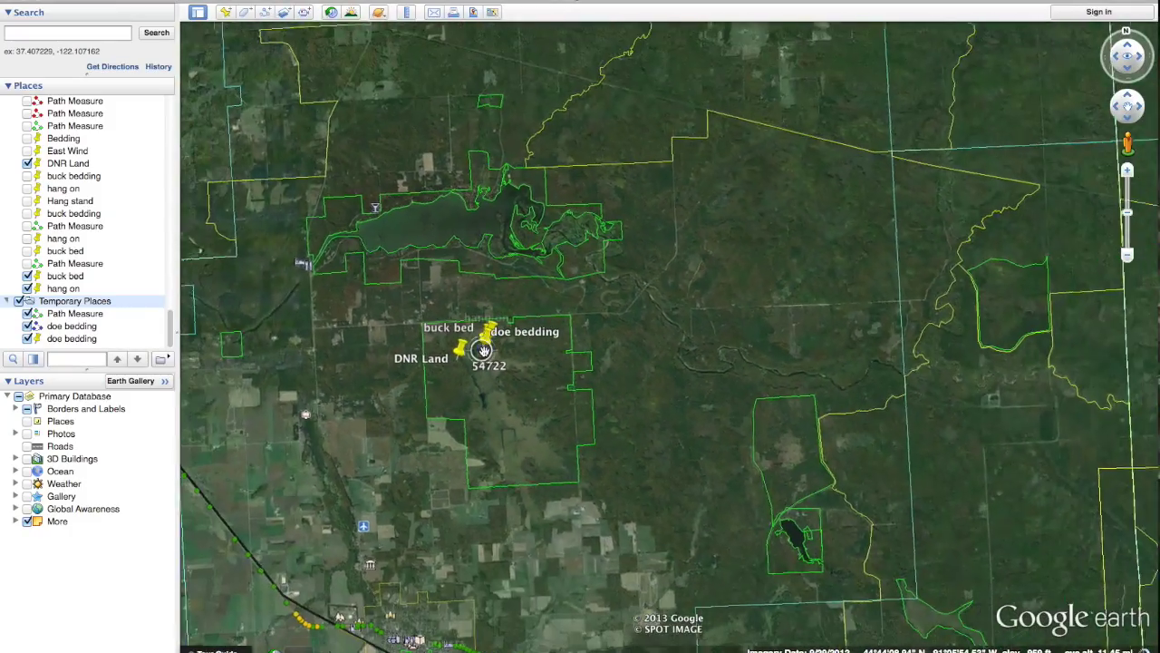
pyautogui.scroll(-5, 548, 375)
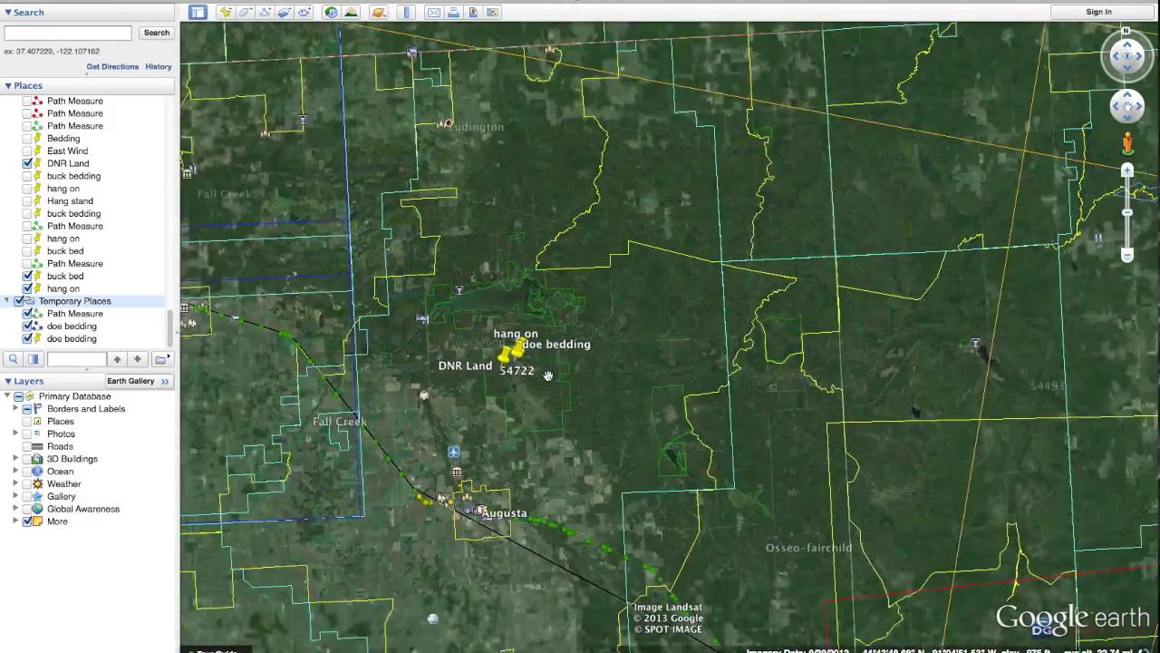
pyautogui.scroll(-5, 548, 376)
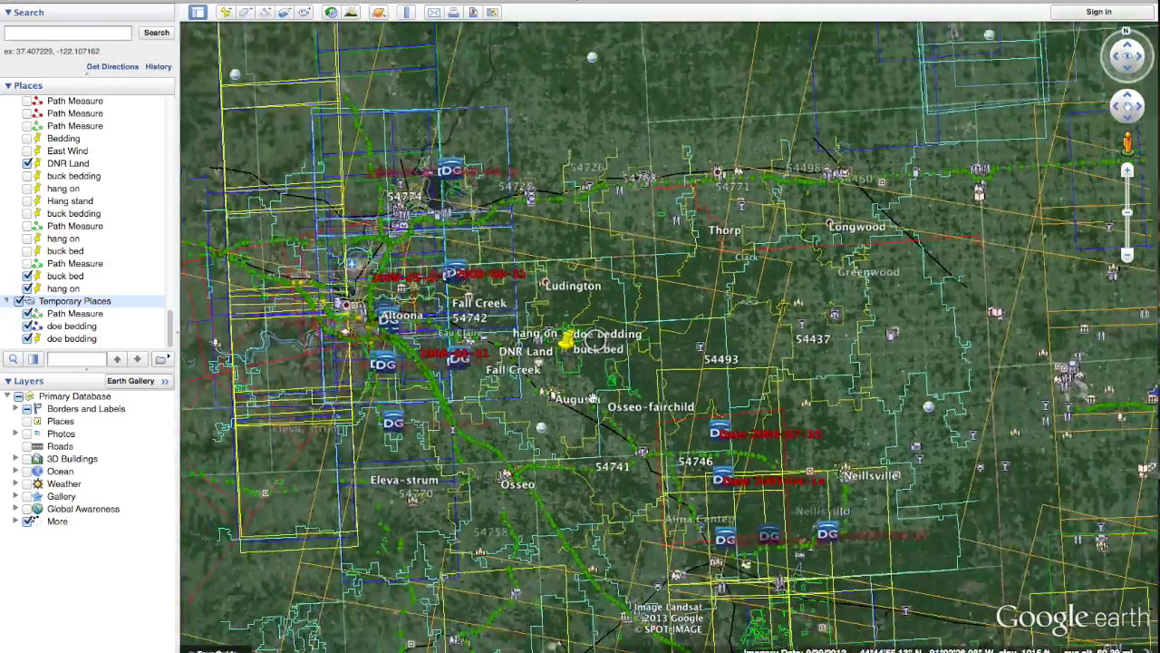
pyautogui.scroll(-3, 596, 336)
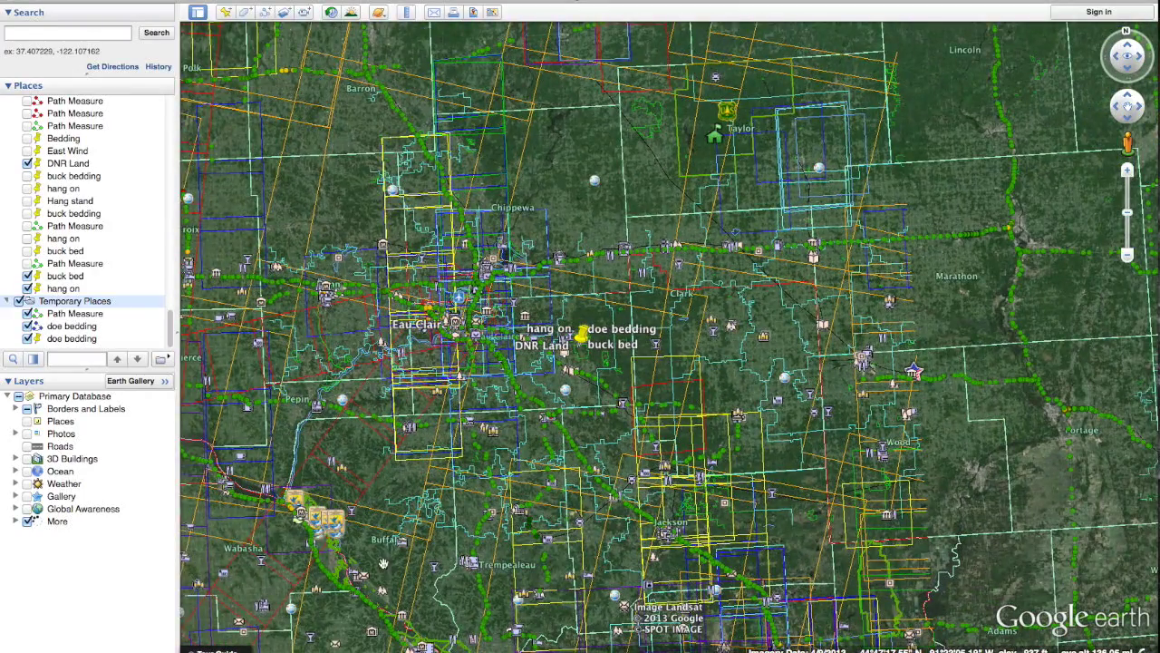
pyautogui.click(29, 521)
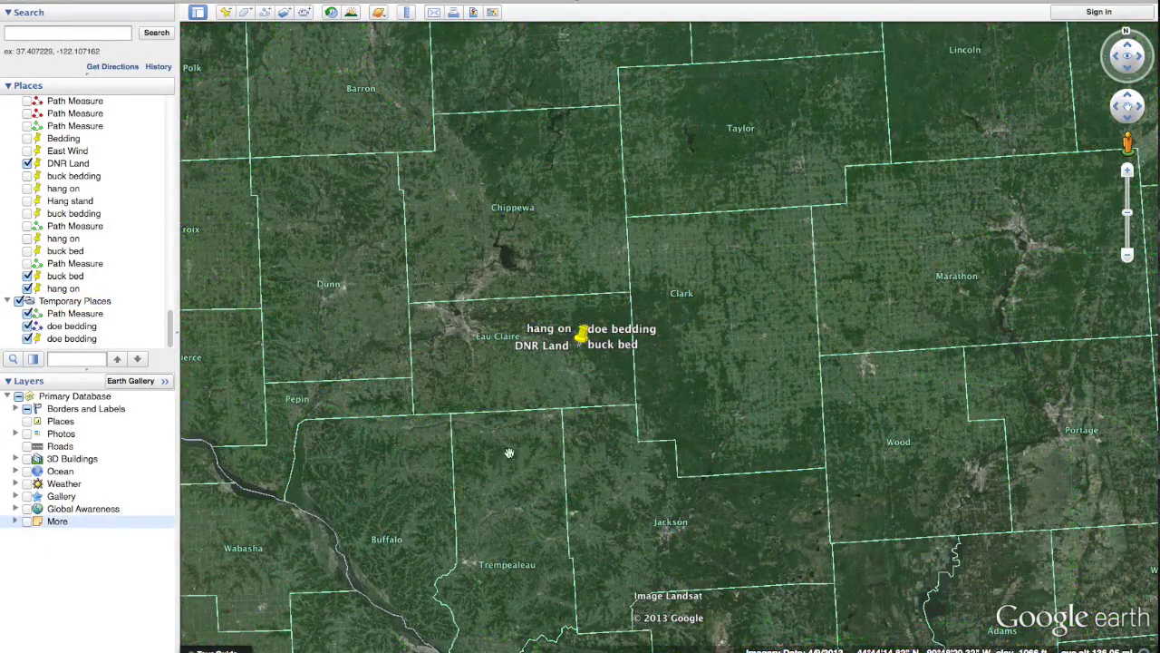
pyautogui.scroll(5, 595, 364)
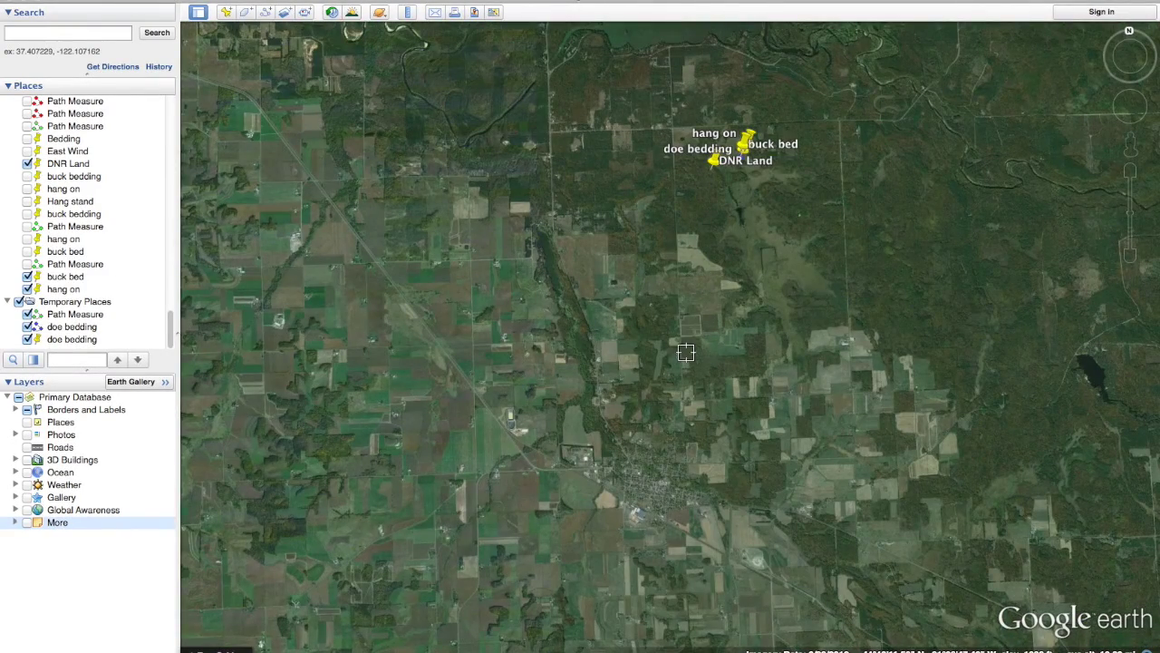
# Enter Street View on the road beside the farm buildings at the T-intersection south of the bedding placemarks
pyautogui.scroll(1, 685, 406)
pyautogui.scroll(5, 685, 405)
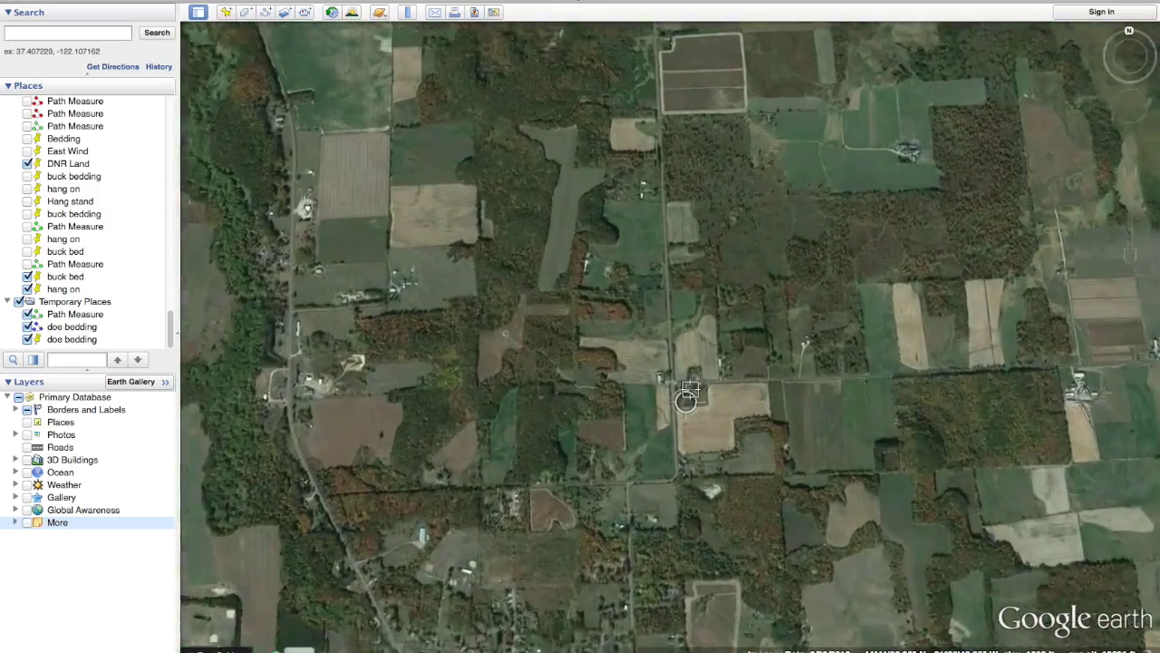
pyautogui.scroll(5, 673, 376)
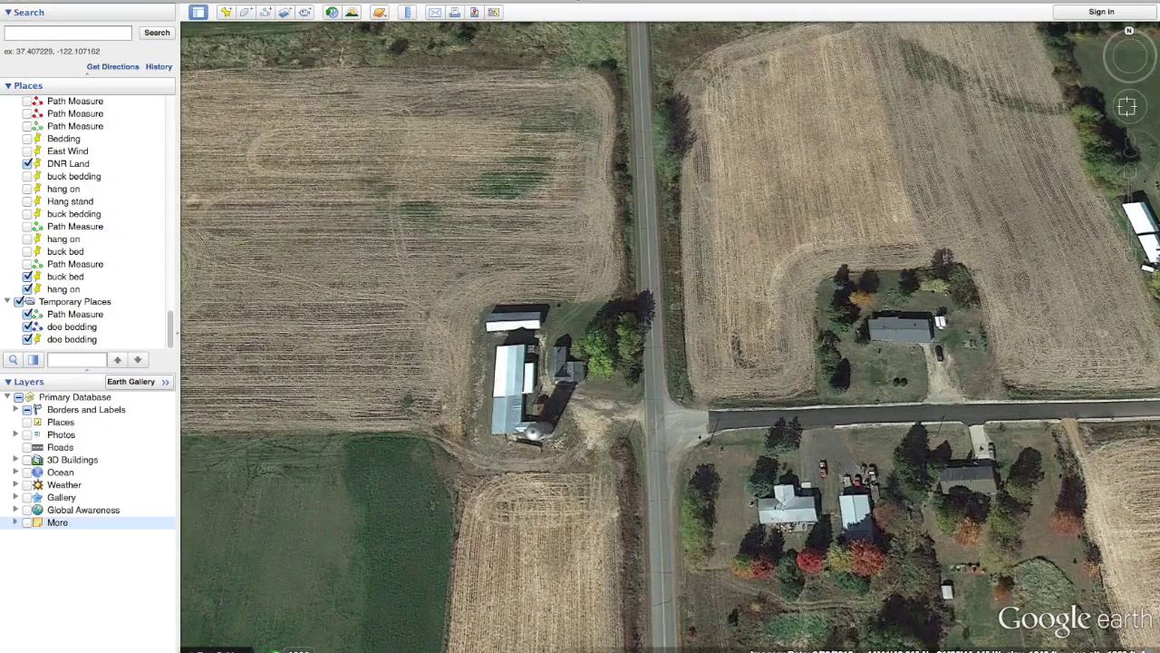
pyautogui.moveTo(1133, 154)
pyautogui.moveTo(1130, 143); pyautogui.dragTo(655, 399)
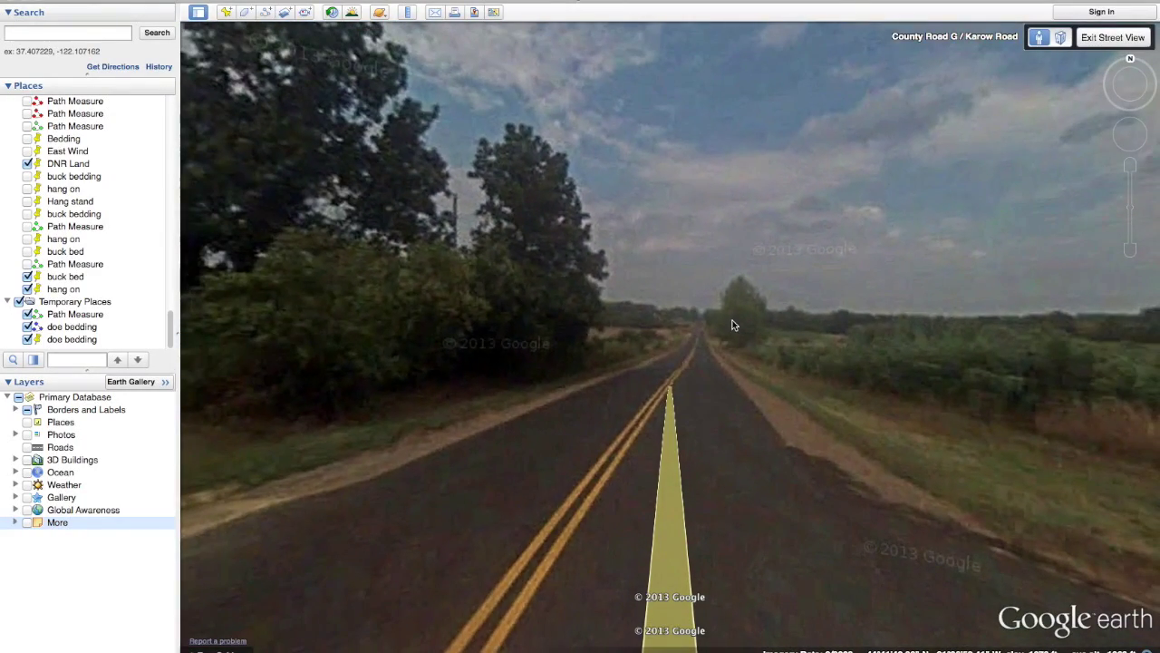
# Look all the way around the intersection in Street View, examining the farmhouse, roads, fields and tree lines
pyautogui.moveTo(404, 290); pyautogui.dragTo(549, 277)
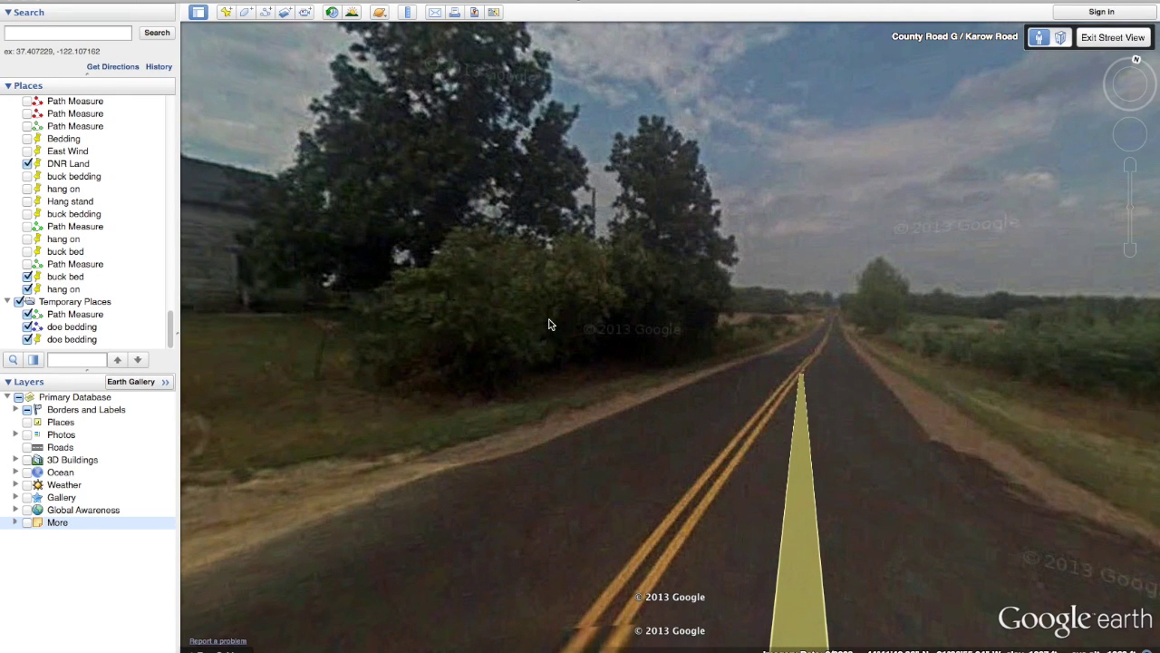
pyautogui.moveTo(471, 326); pyautogui.dragTo(745, 309)
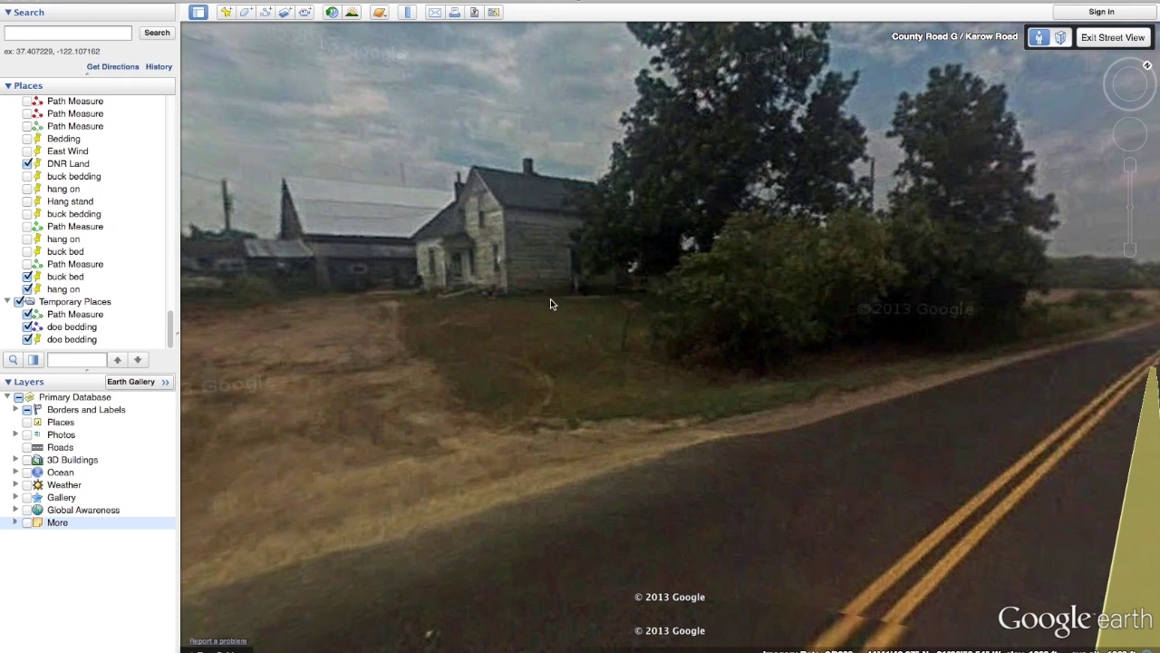
pyautogui.moveTo(427, 300); pyautogui.dragTo(690, 298)
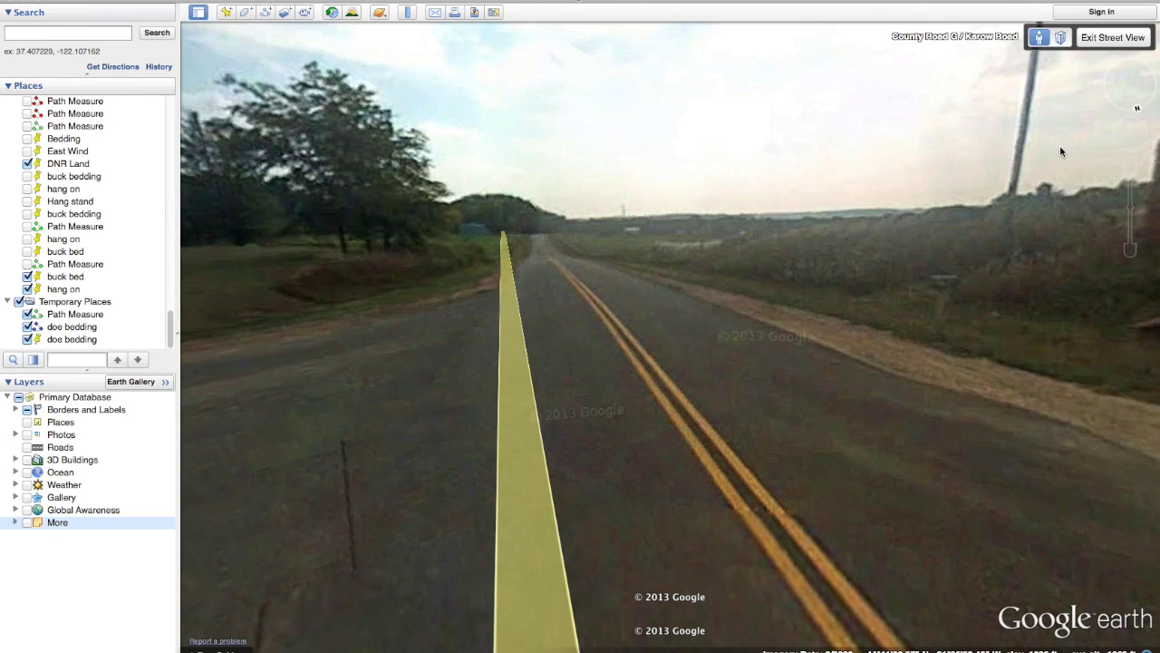
pyautogui.moveTo(972, 173); pyautogui.dragTo(517, 157)
pyautogui.moveTo(1020, 150); pyautogui.dragTo(553, 152)
pyautogui.moveTo(871, 152); pyautogui.dragTo(544, 152)
pyautogui.moveTo(1007, 145); pyautogui.dragTo(510, 173)
pyautogui.moveTo(785, 173); pyautogui.dragTo(648, 174)
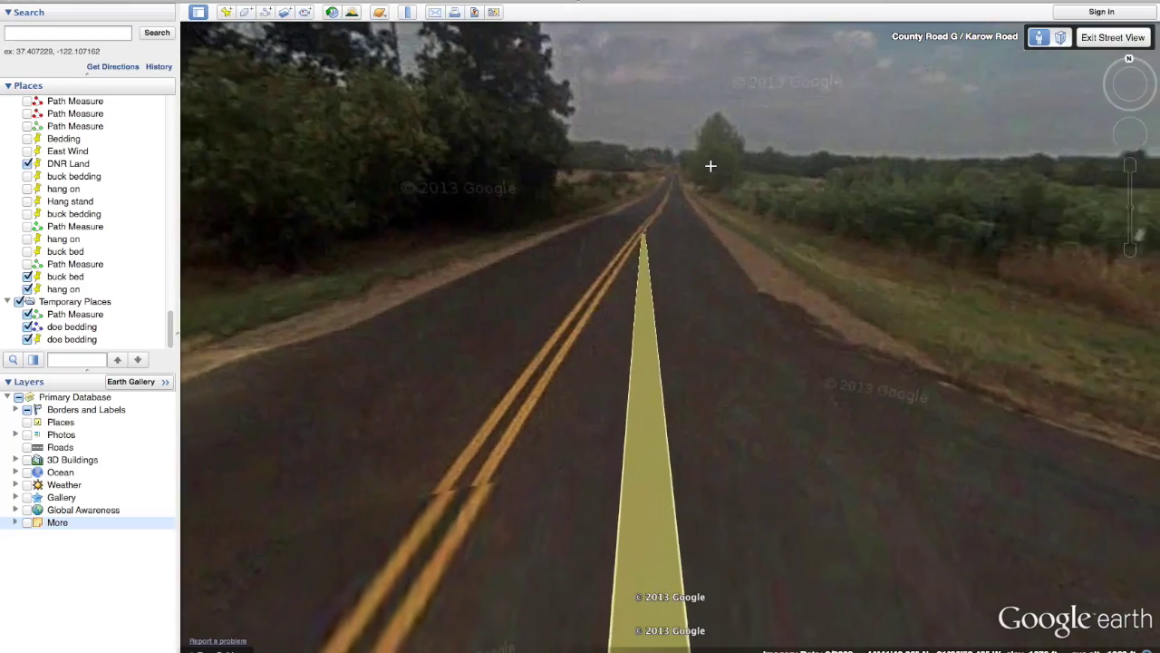
# Exit Street View and ground-level view, and return to the aerial map around the DNR Land and bedding placemarks
pyautogui.click(1111, 37)
pyautogui.click(1111, 37)
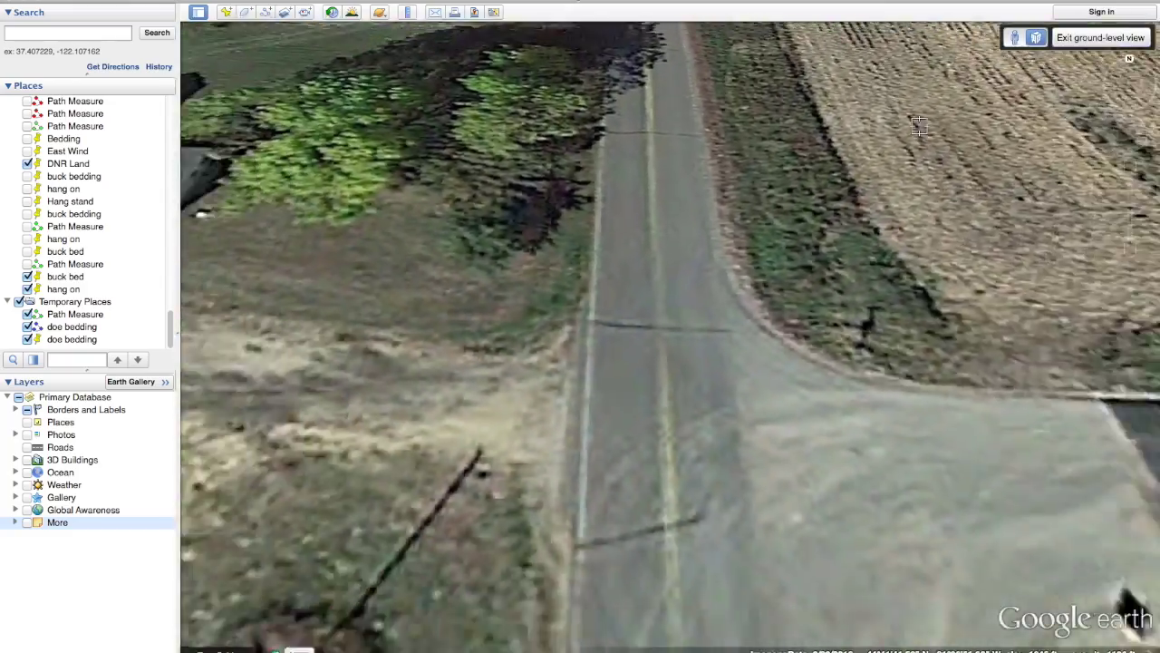
pyautogui.scroll(-10, 676, 269)
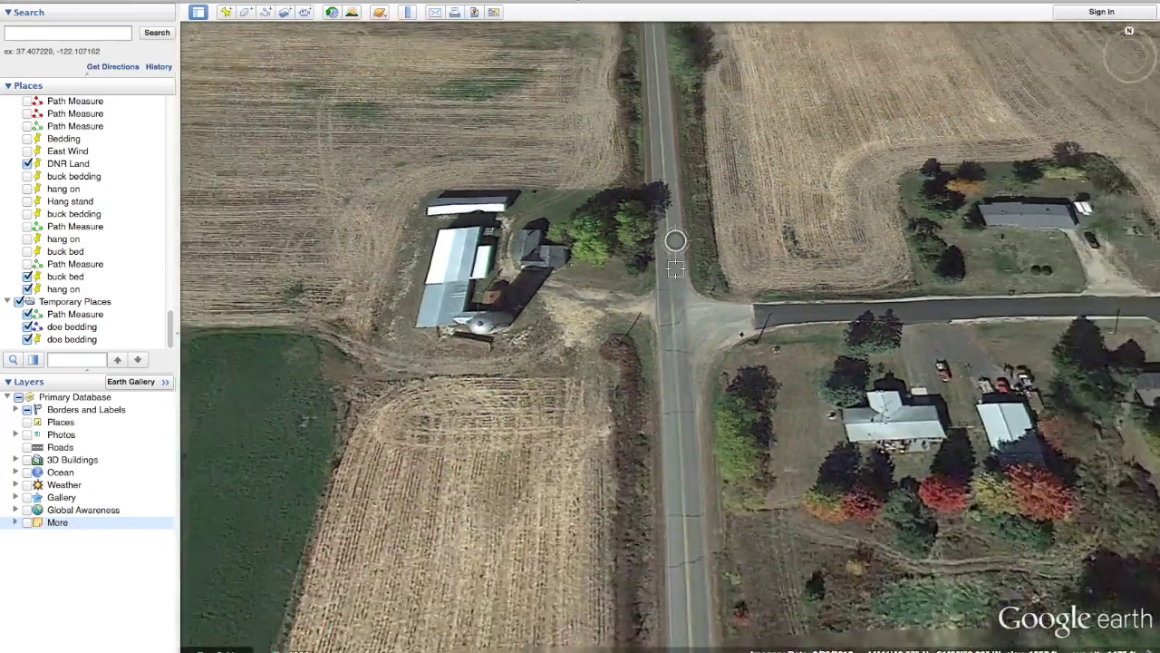
pyautogui.scroll(-10, 675, 269)
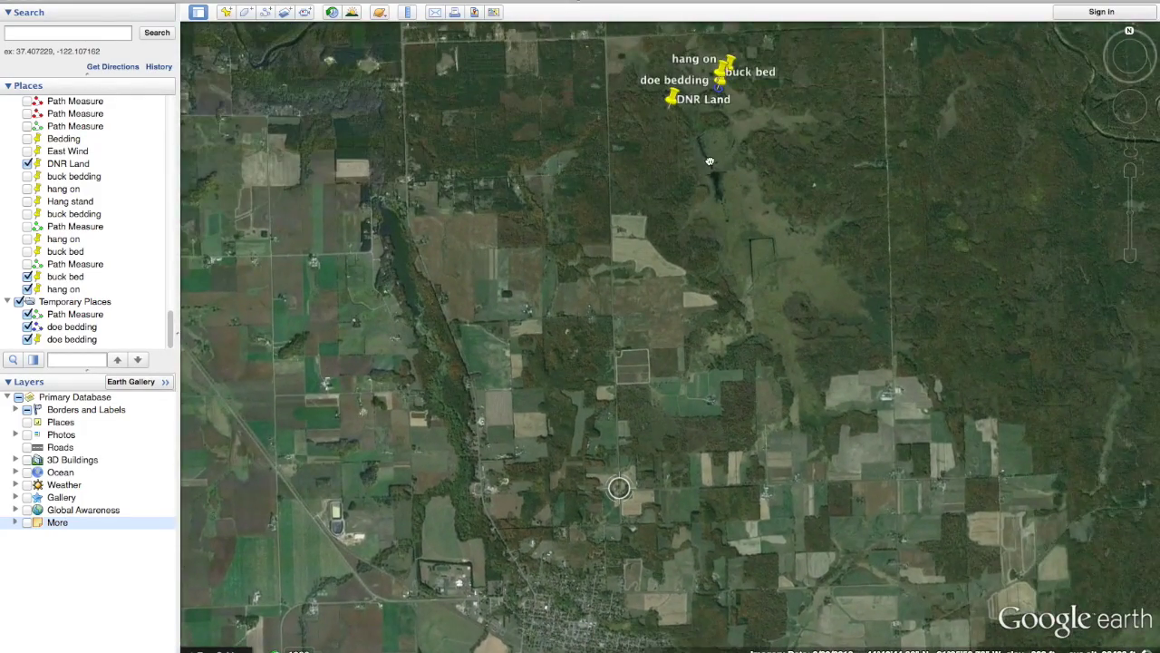
pyautogui.moveTo(712, 158); pyautogui.dragTo(622, 306)
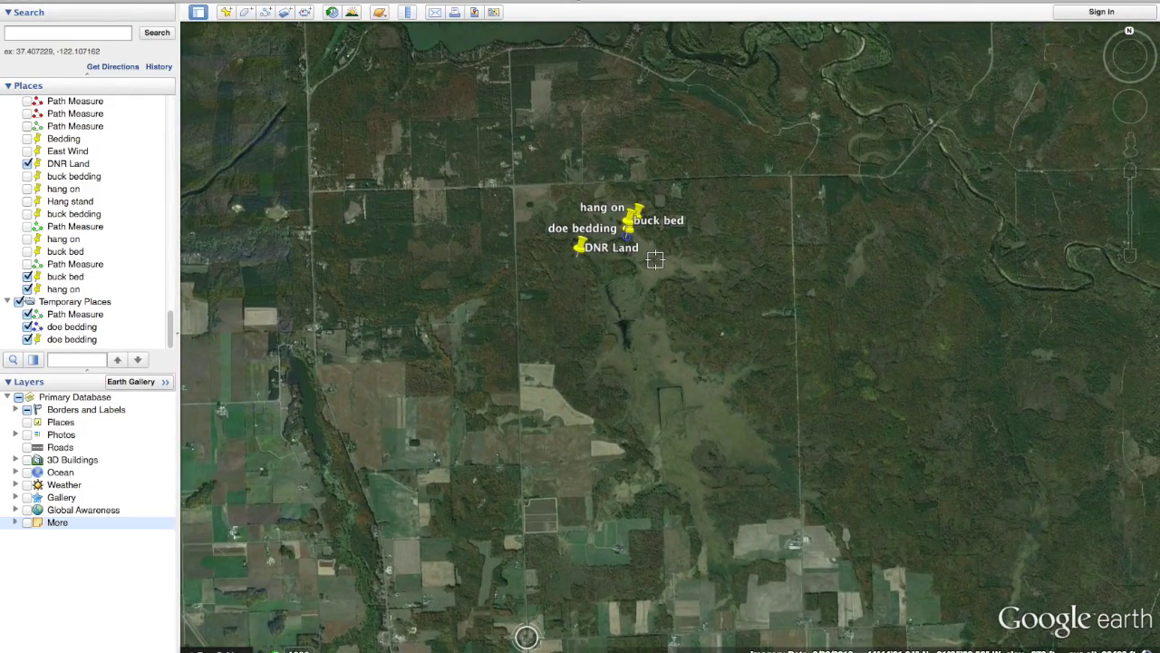
pyautogui.scroll(-5, 499, 309)
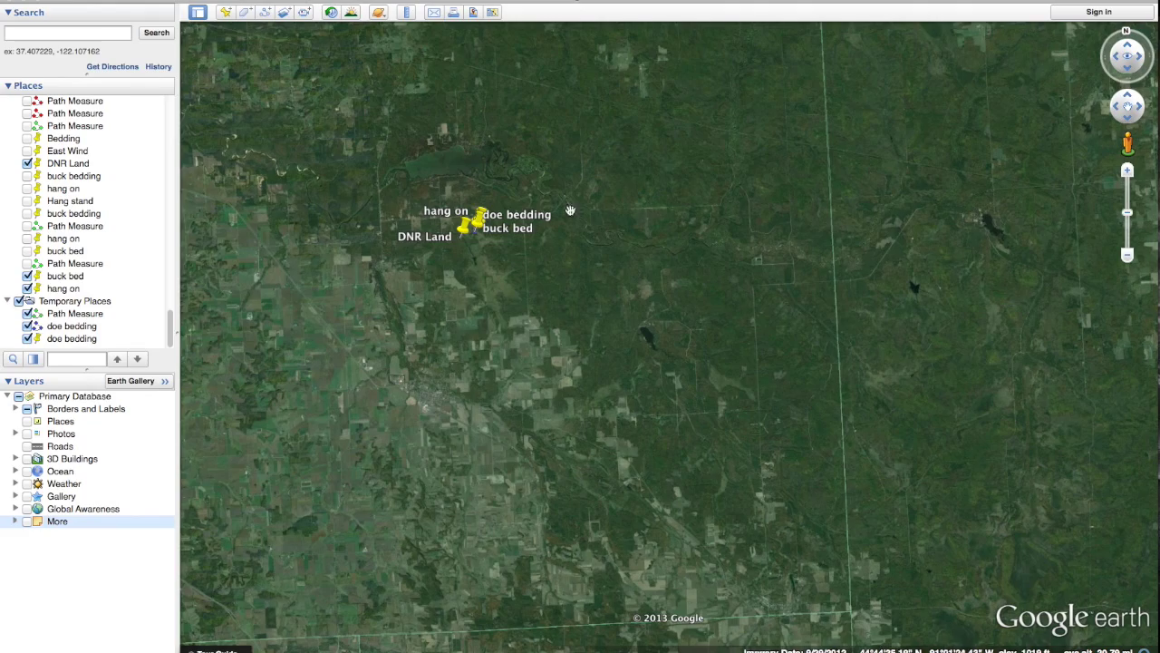
pyautogui.doubleClick(483, 237)
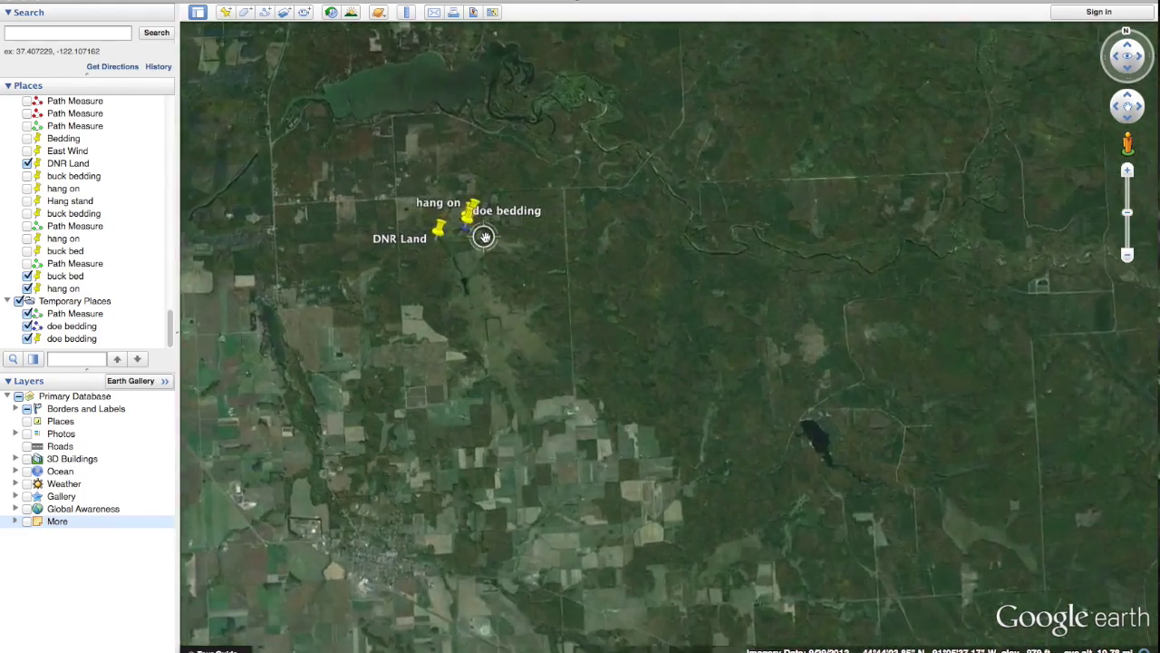